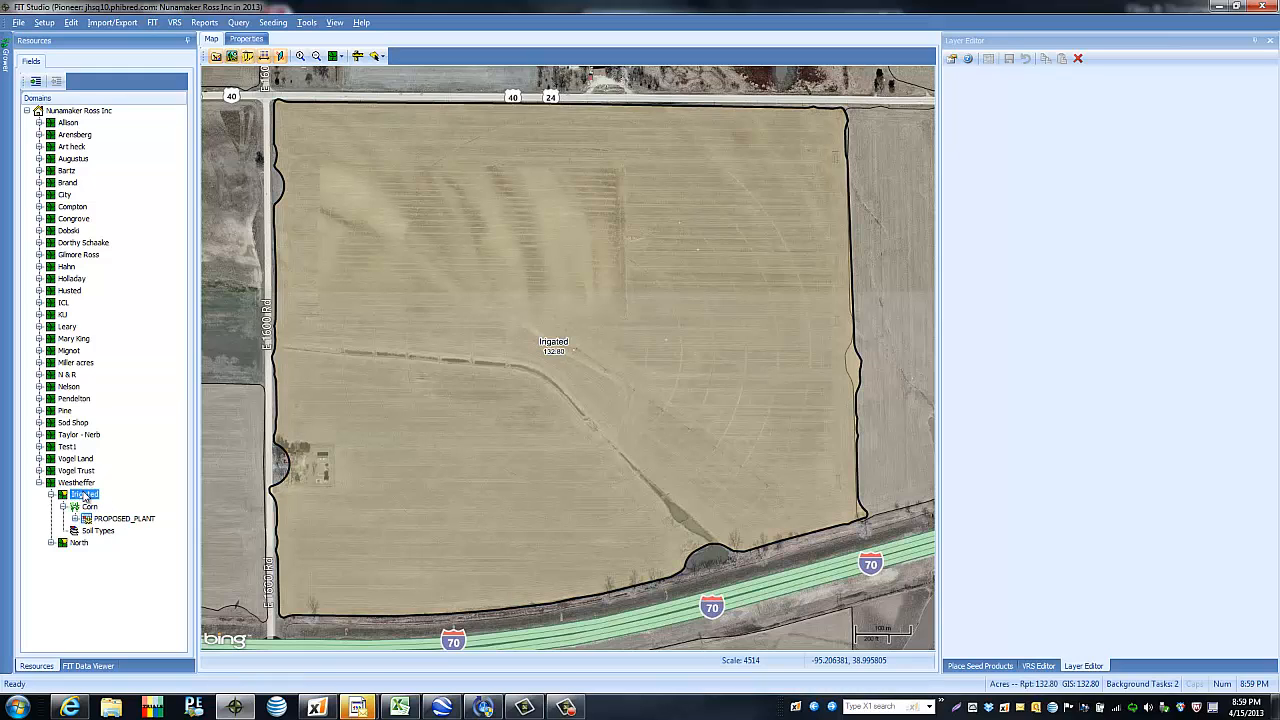
Step: Create an irrigation zones layer for the Irigated field and open it for editing
click(766, 392)
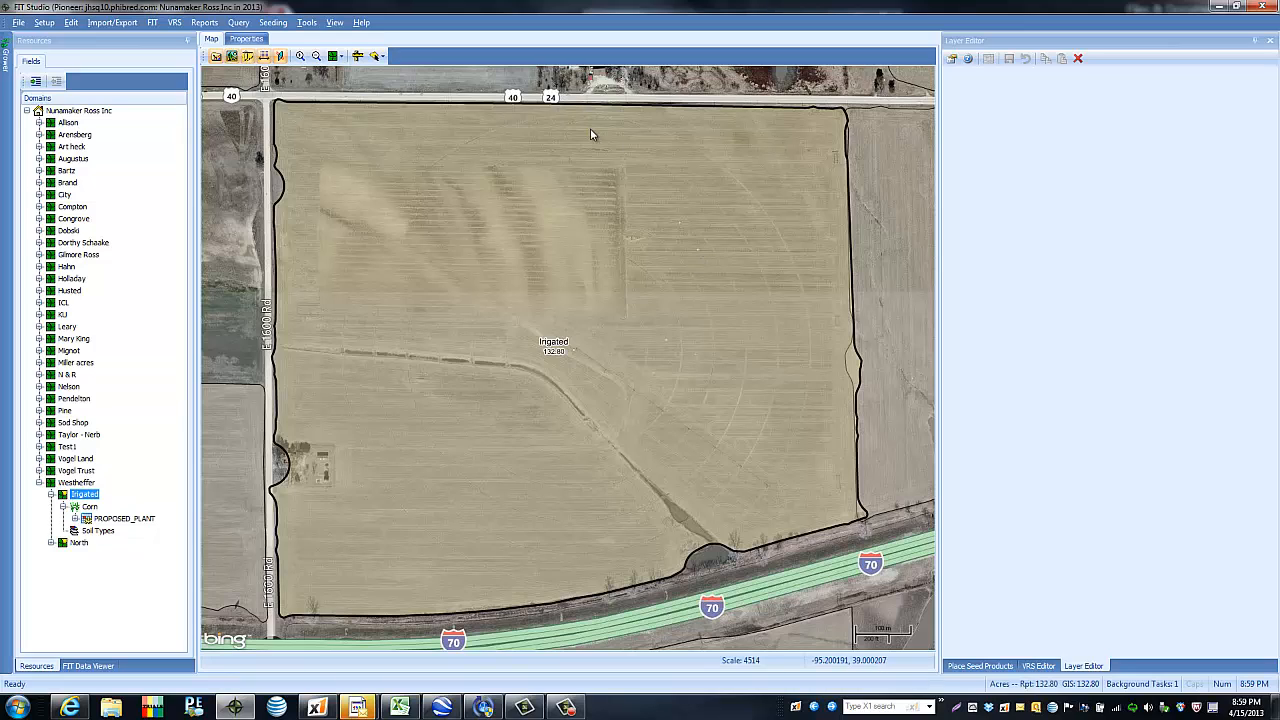
click(308, 22)
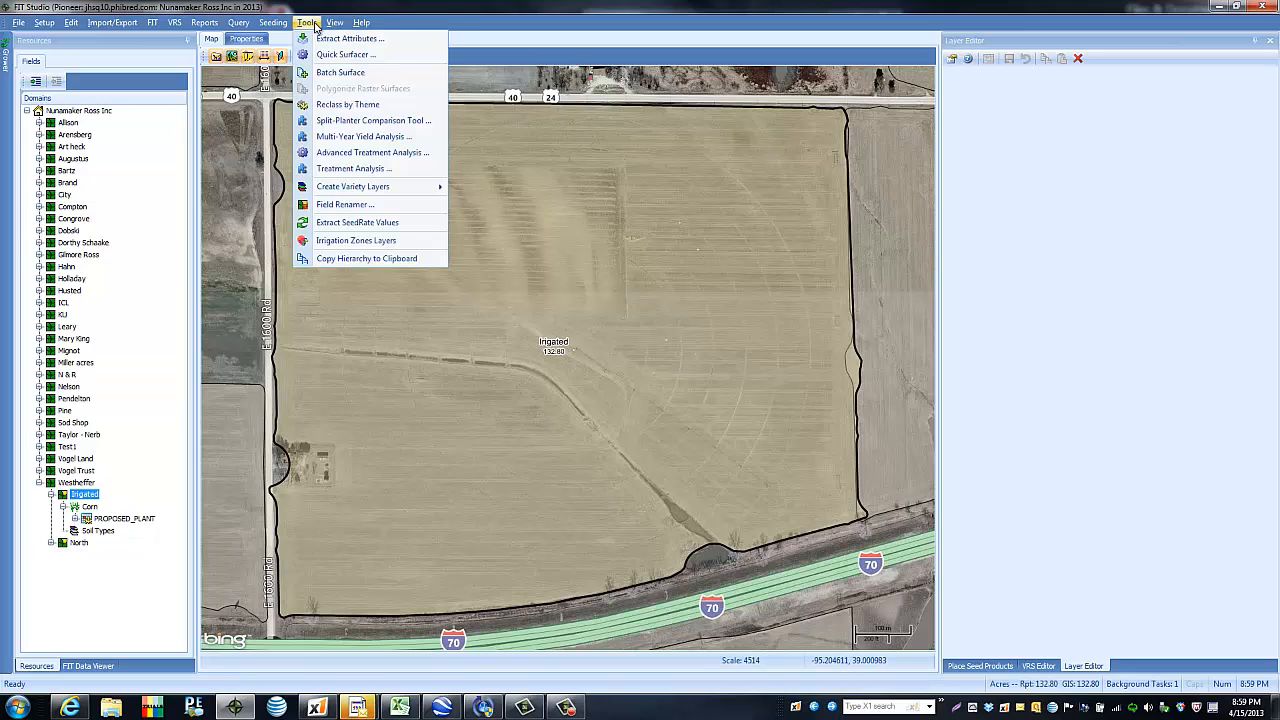
click(352, 241)
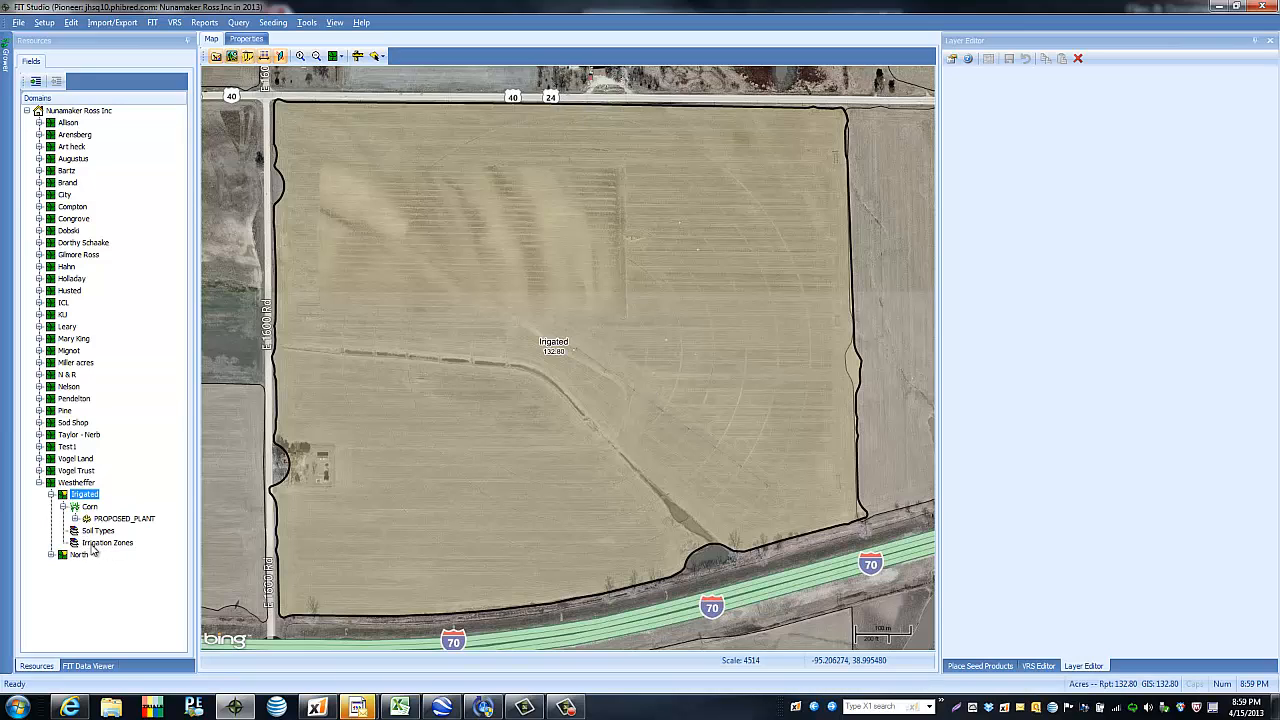
click(110, 543)
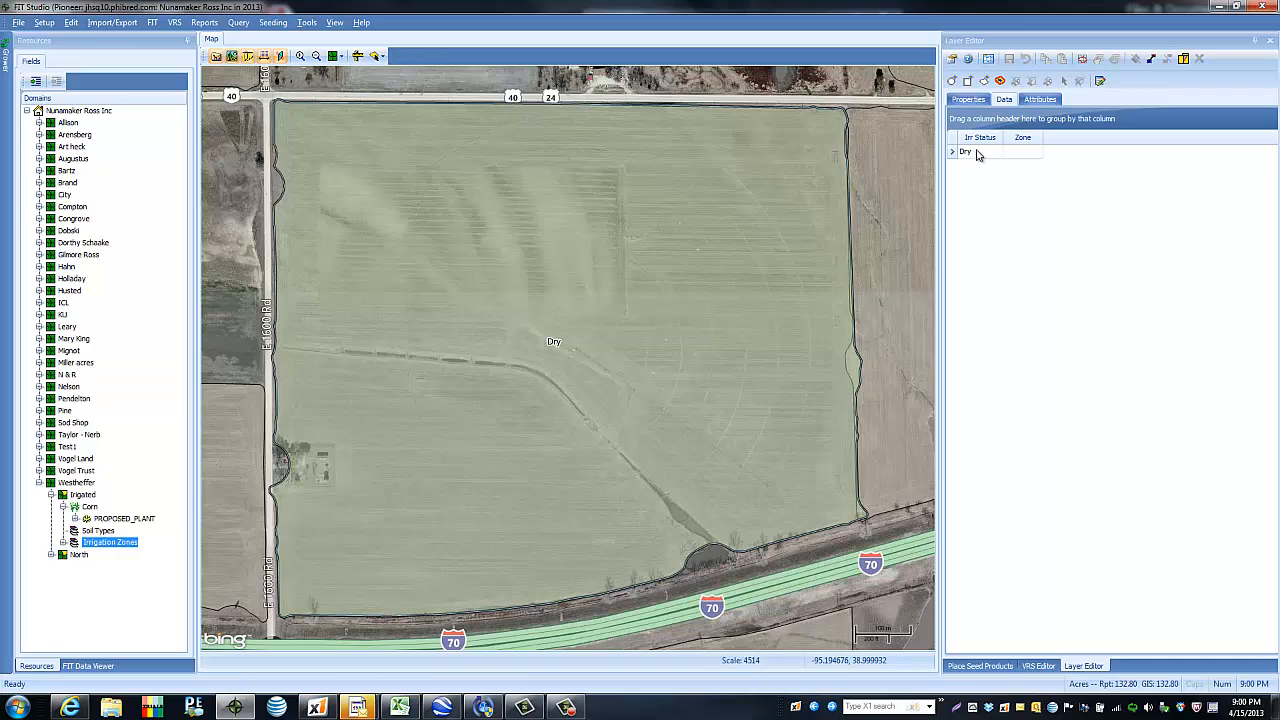
click(952, 82)
drag(575, 348, 772, 196)
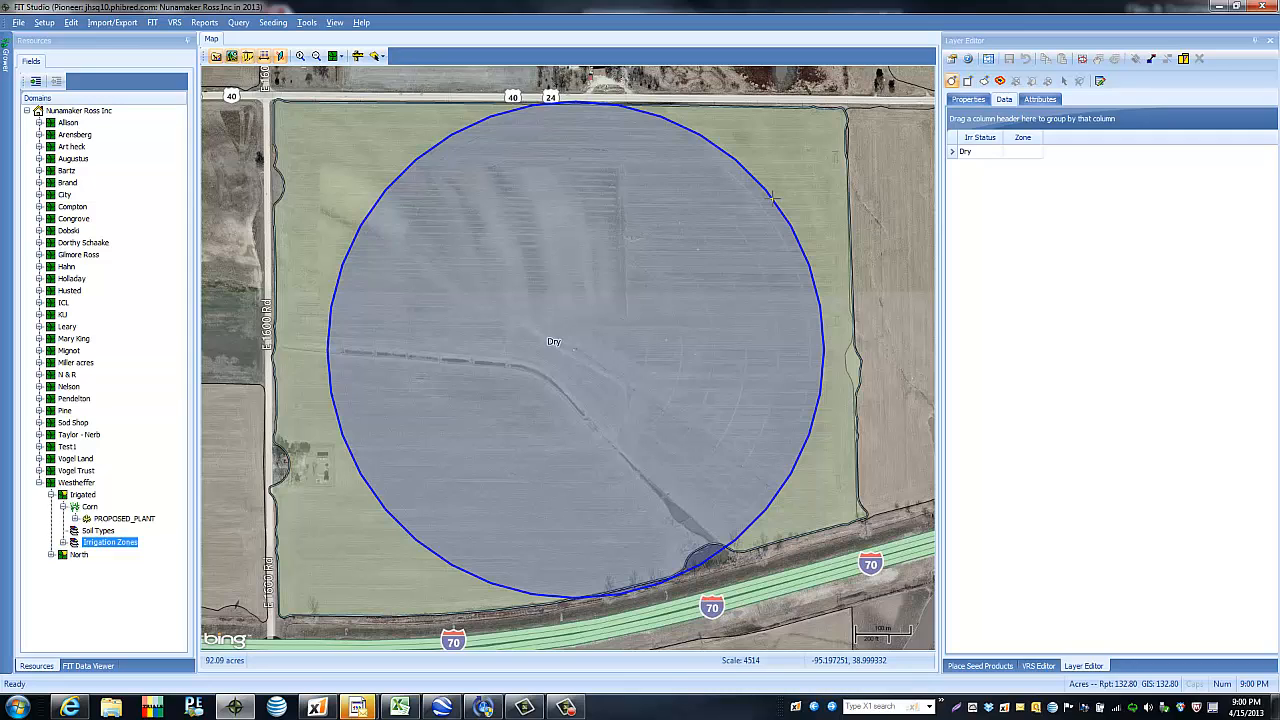
drag(774, 199, 772, 201)
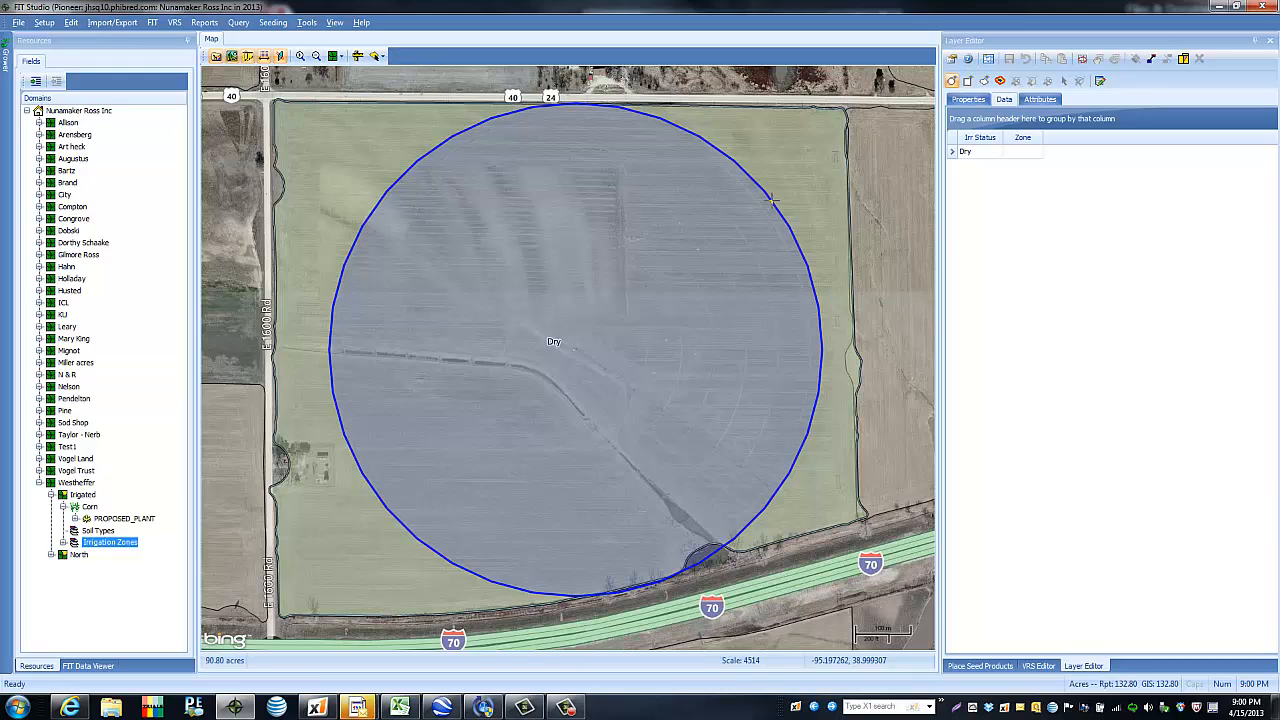
click(772, 201)
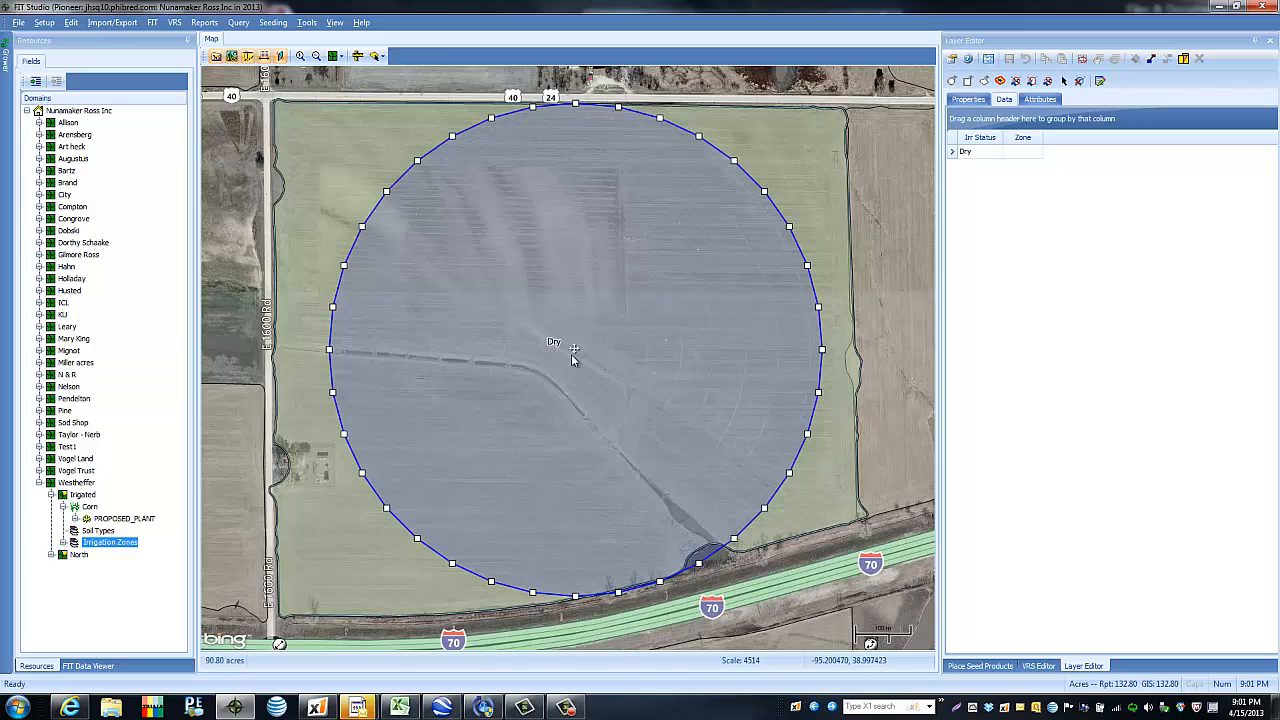
click(1080, 85)
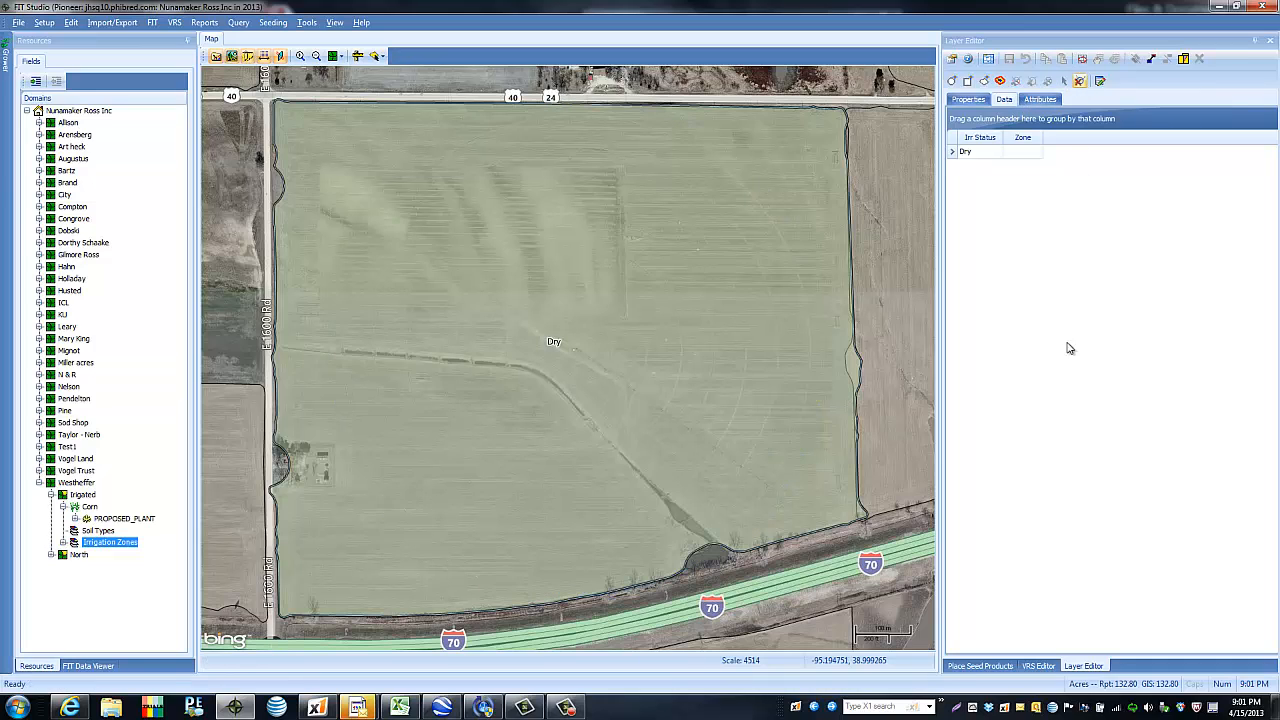
Step: Draw a pivot circle of about 91.5 acres centered in the field and replace the overlapped area of the Dry region with it
click(951, 81)
drag(574, 347, 787, 218)
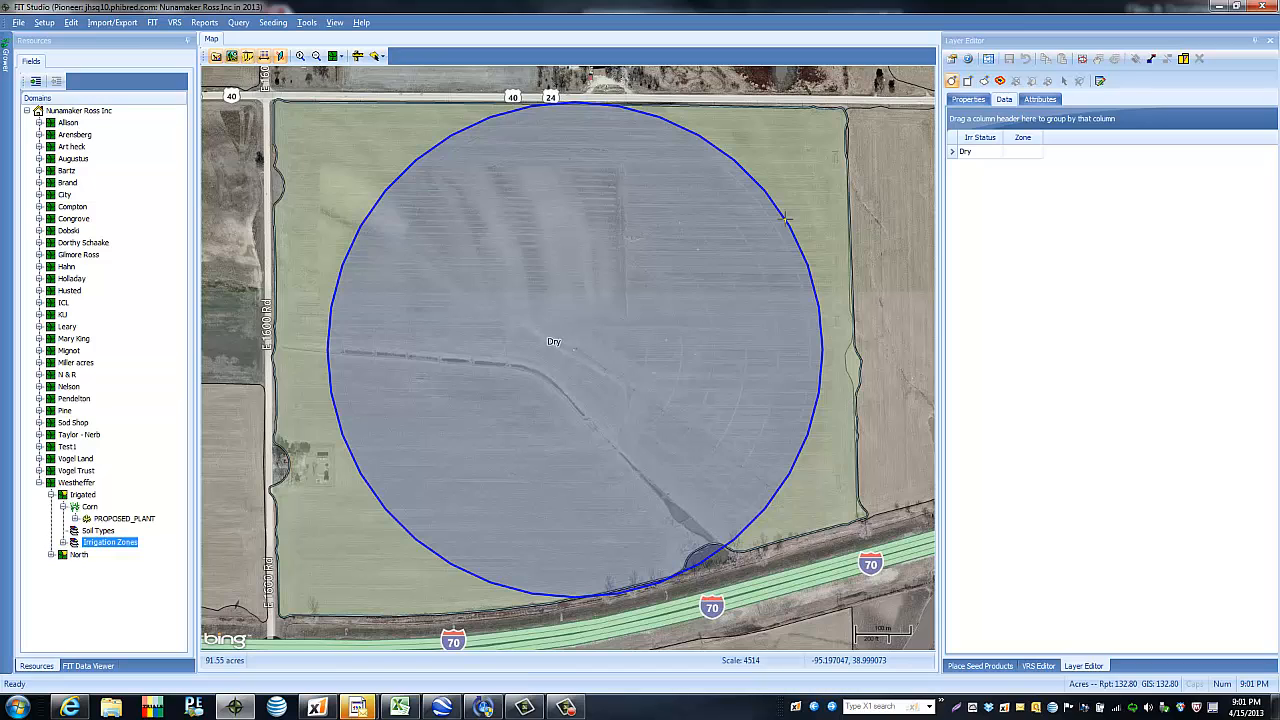
drag(787, 218, 787, 218)
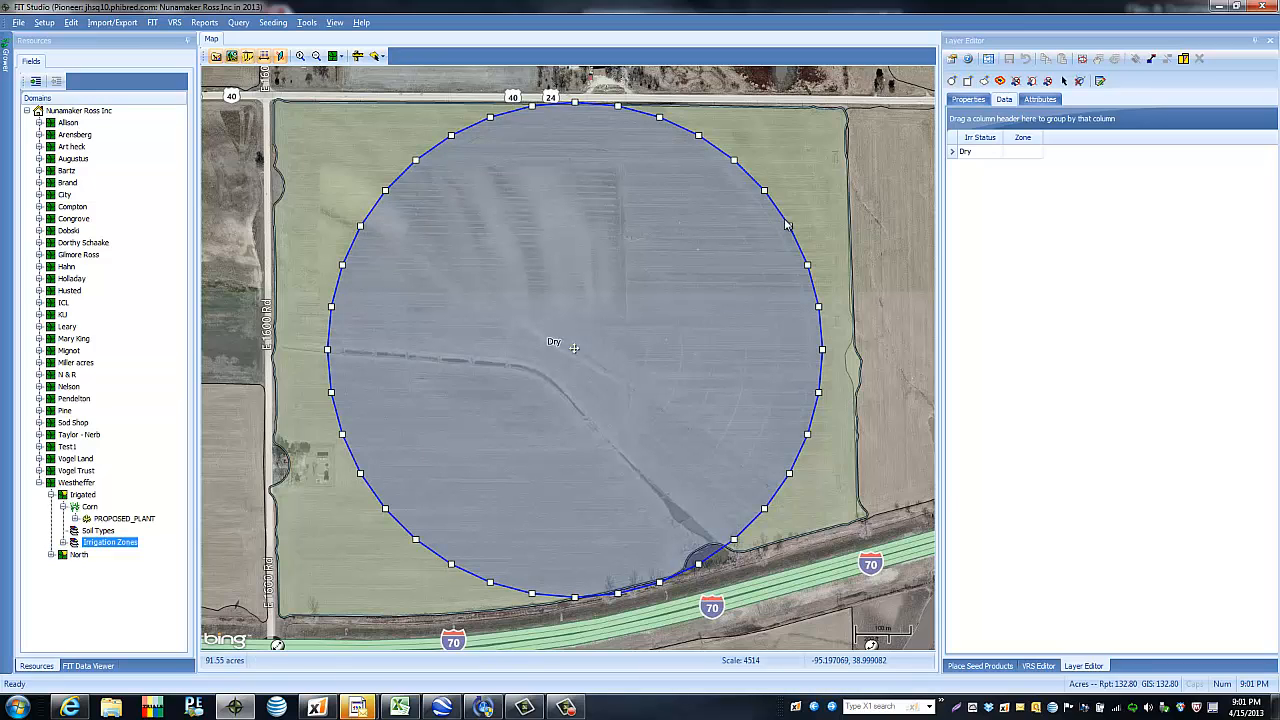
click(1033, 82)
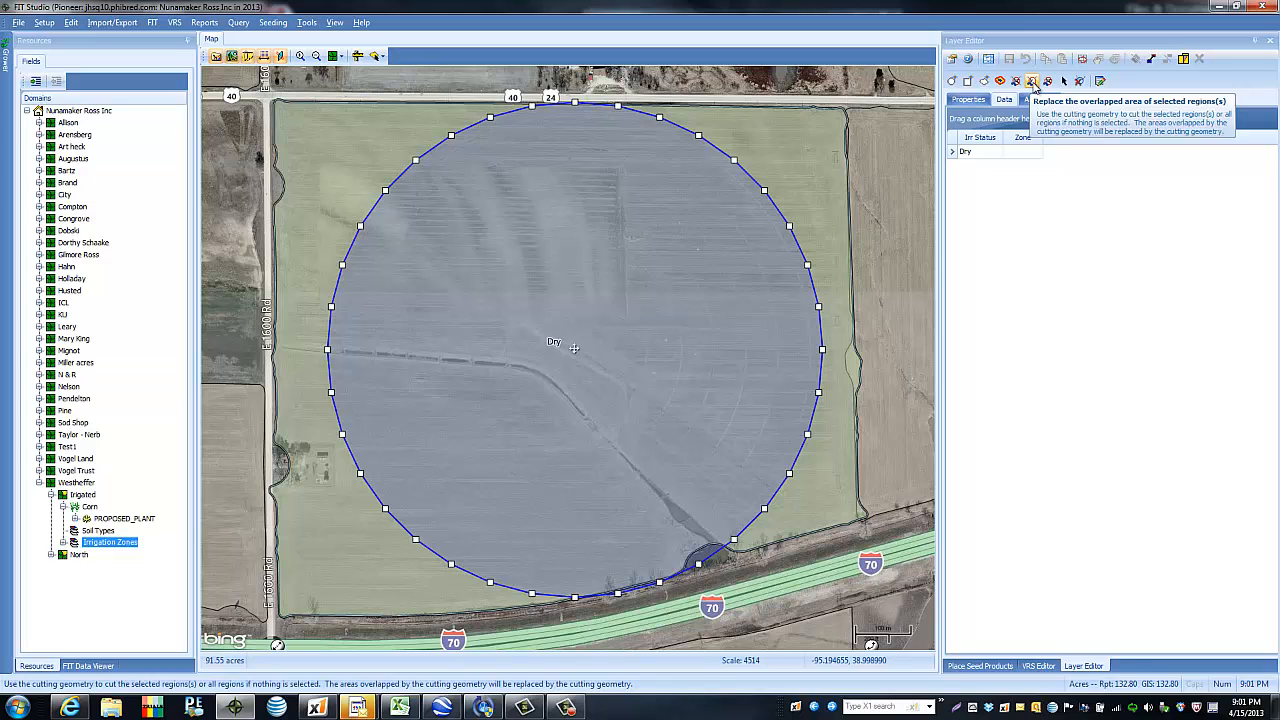
click(1034, 85)
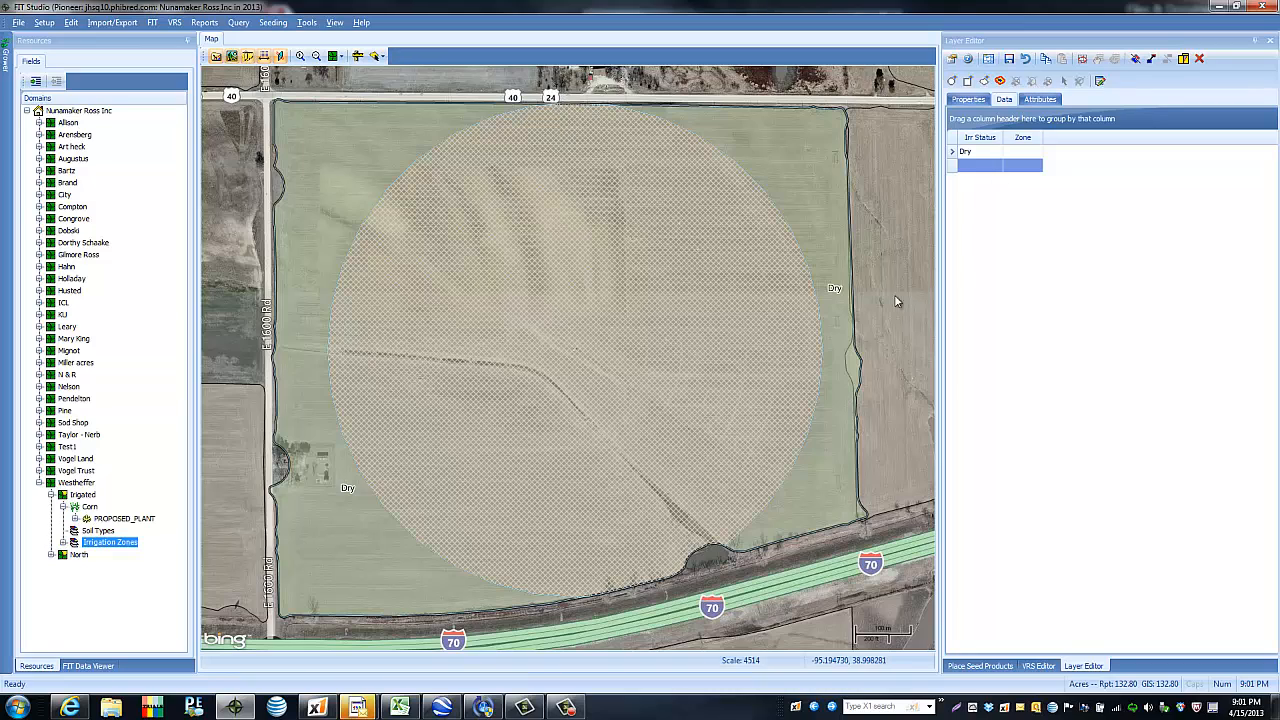
Step: Set the circular region's Irr Status to Irrigated
click(990, 172)
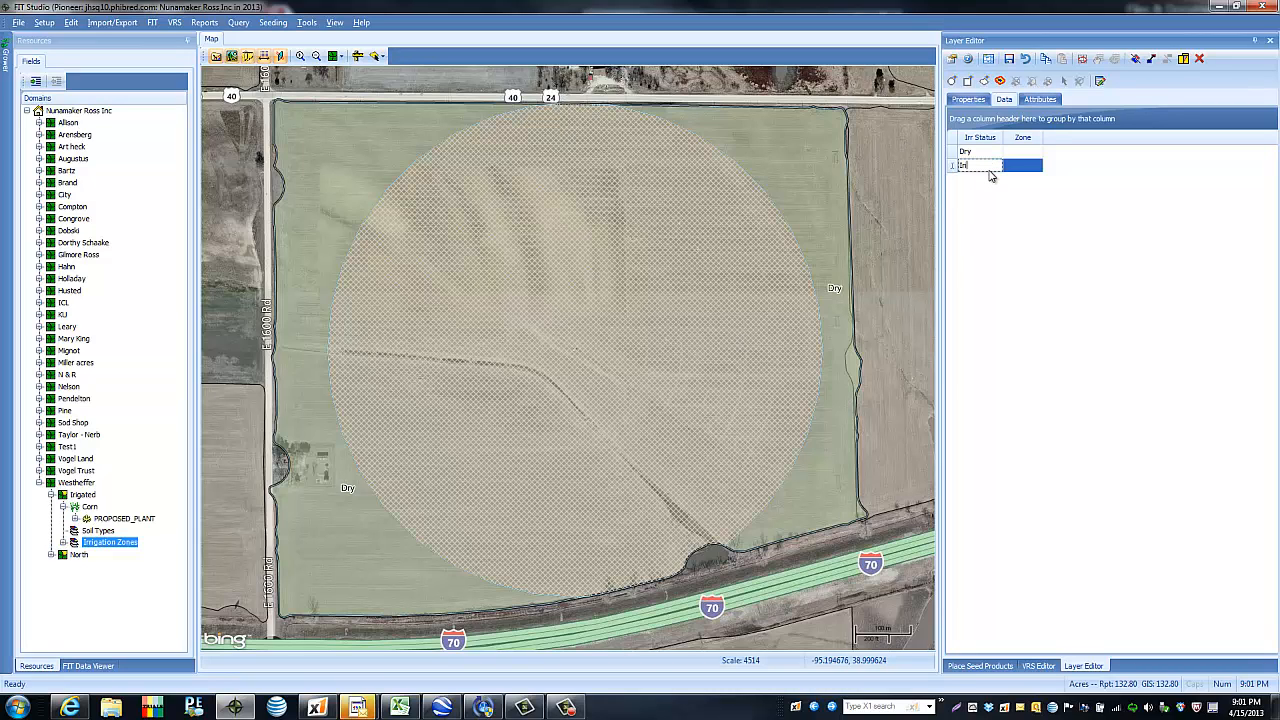
text(Irrigated)
key(Return)
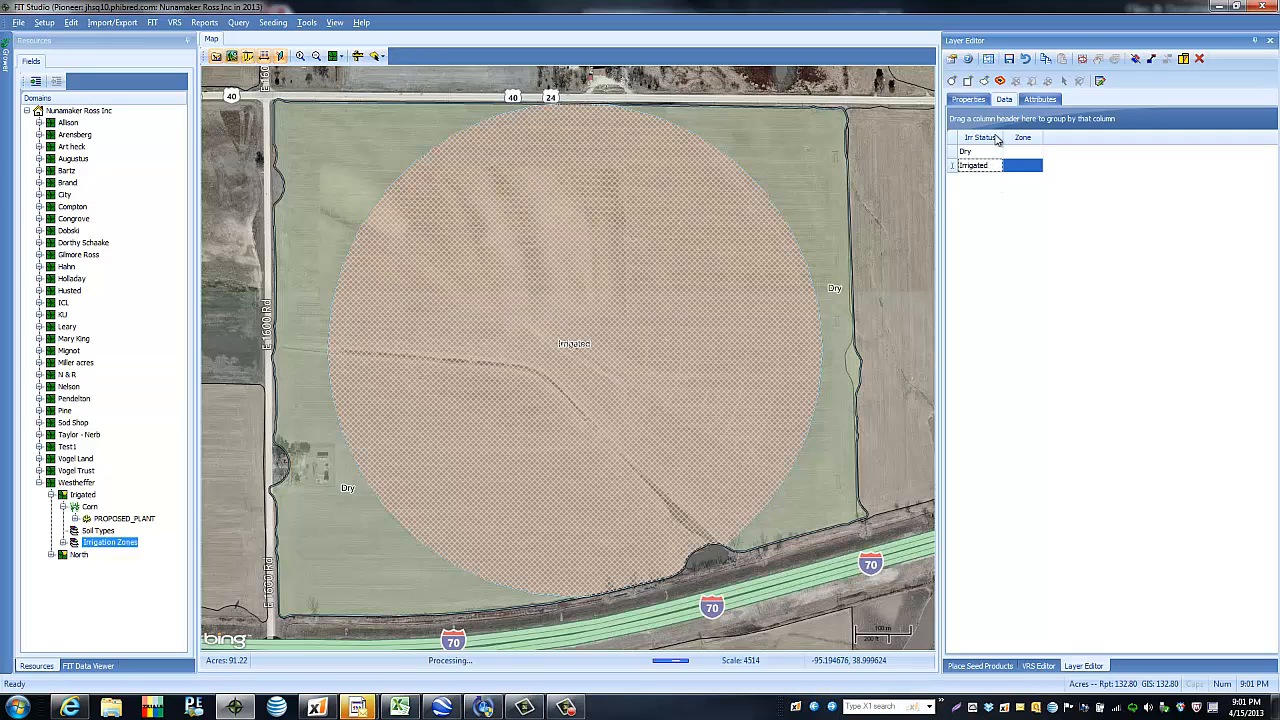
Step: Set Zone to Irrigation for both the Dry and Irrigated regions and save the layer
click(1020, 152)
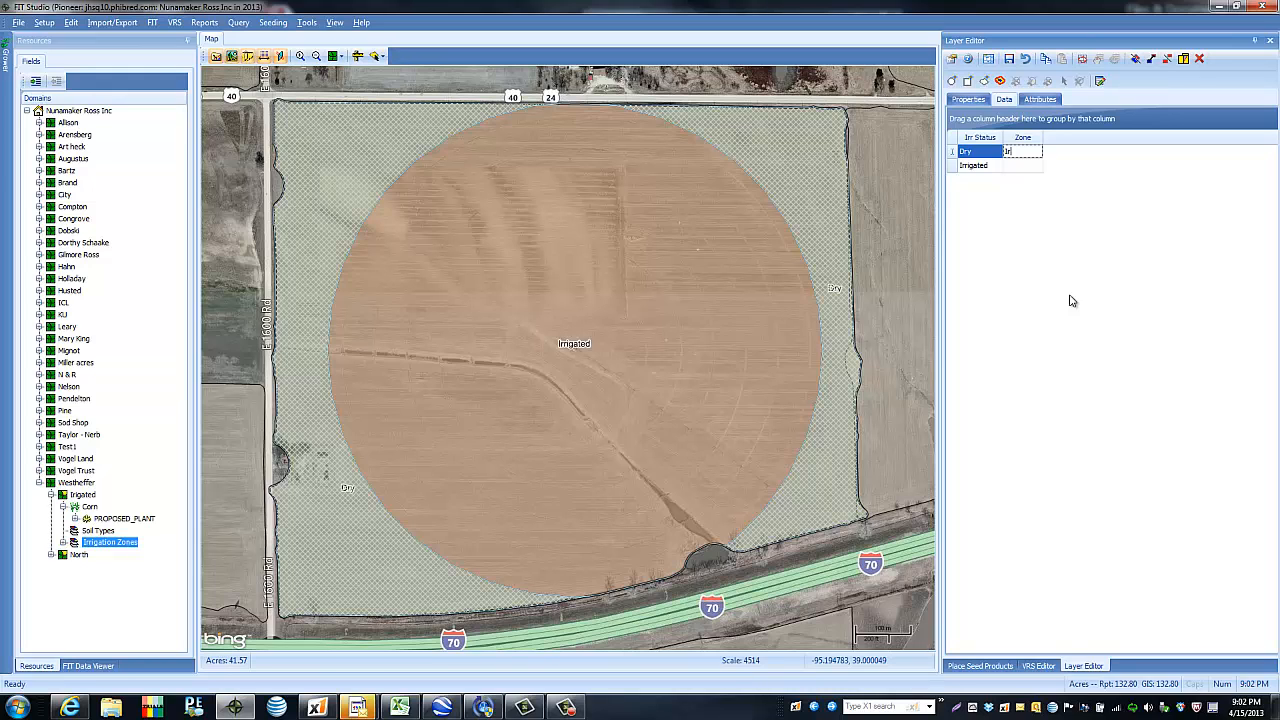
key(Down)
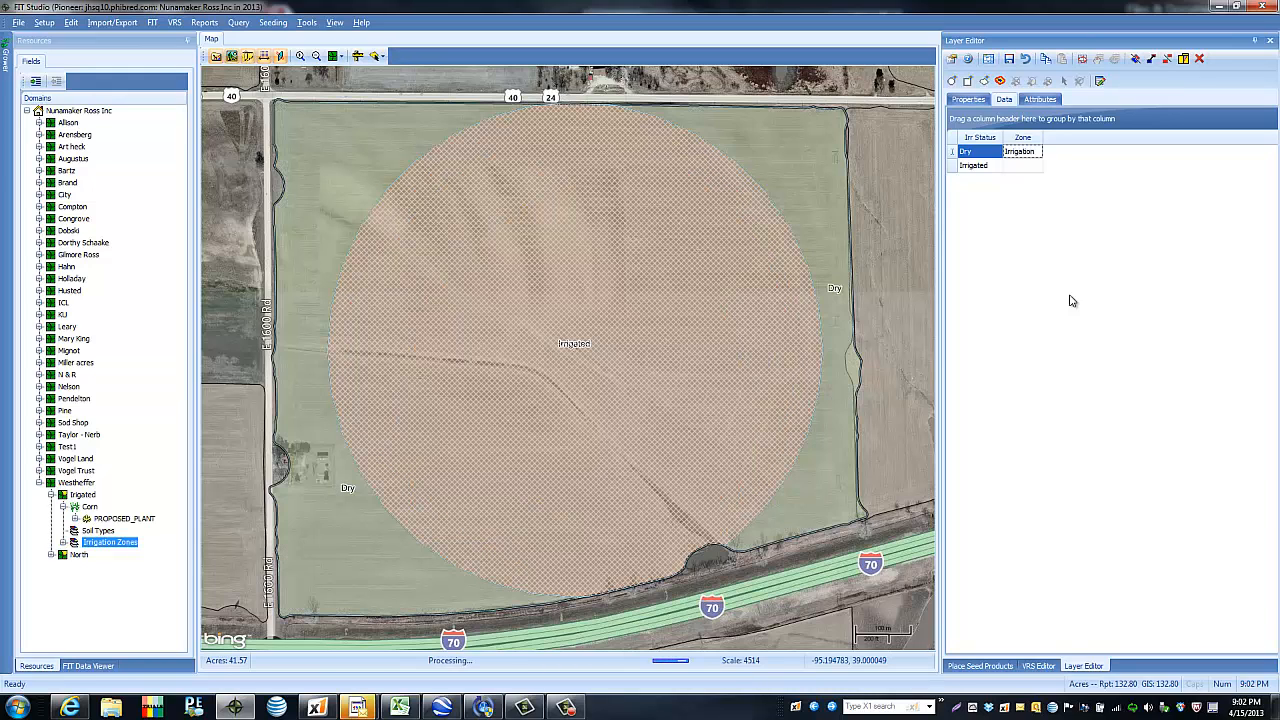
text(Irrigation)
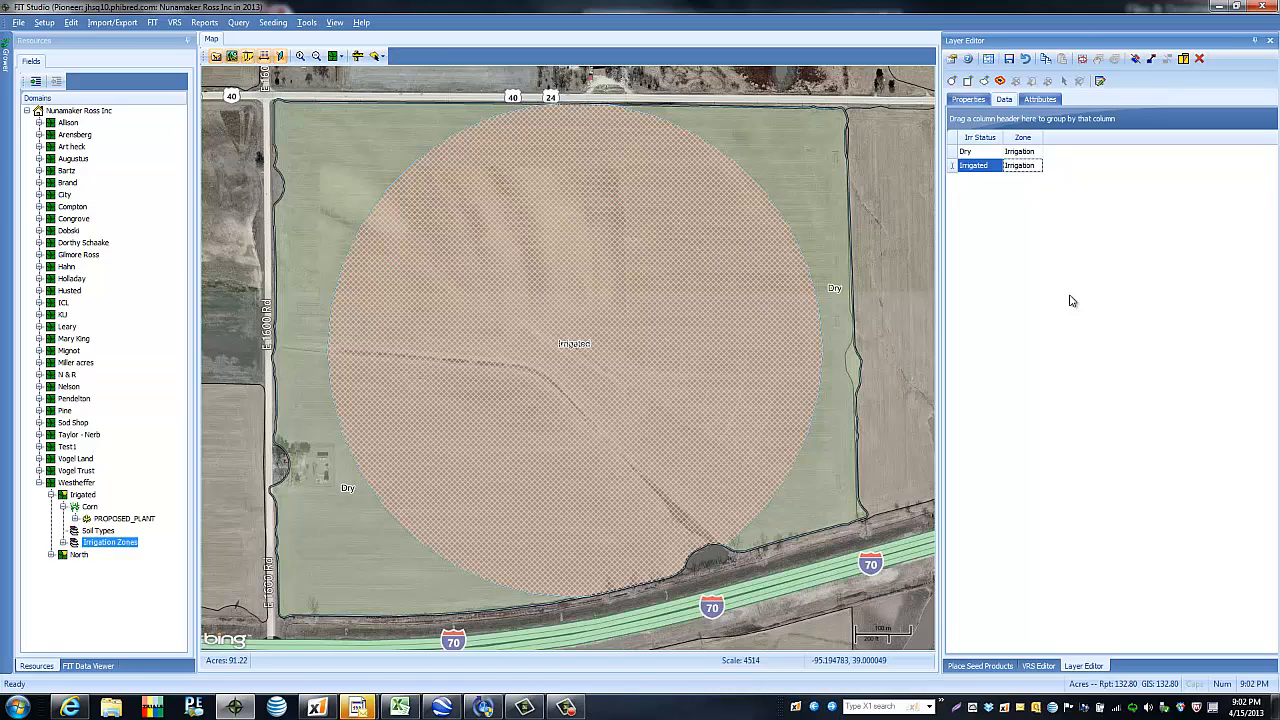
click(1010, 58)
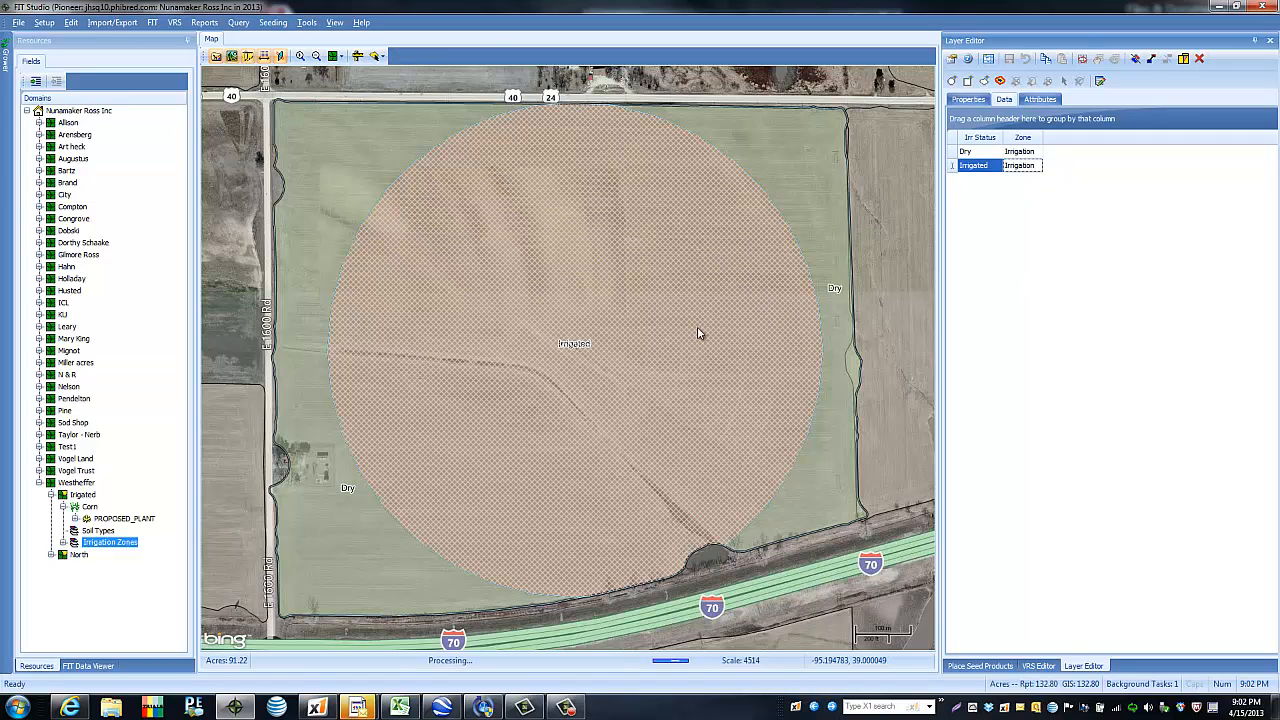
click(680, 503)
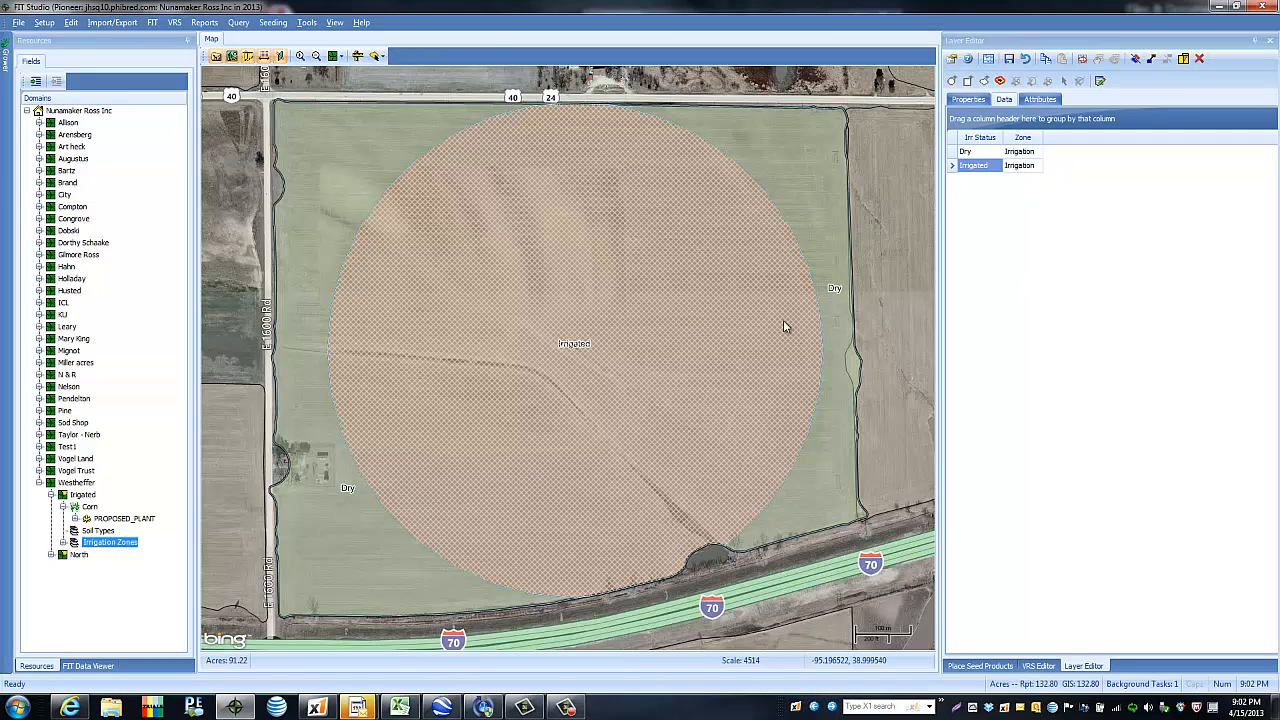
click(817, 195)
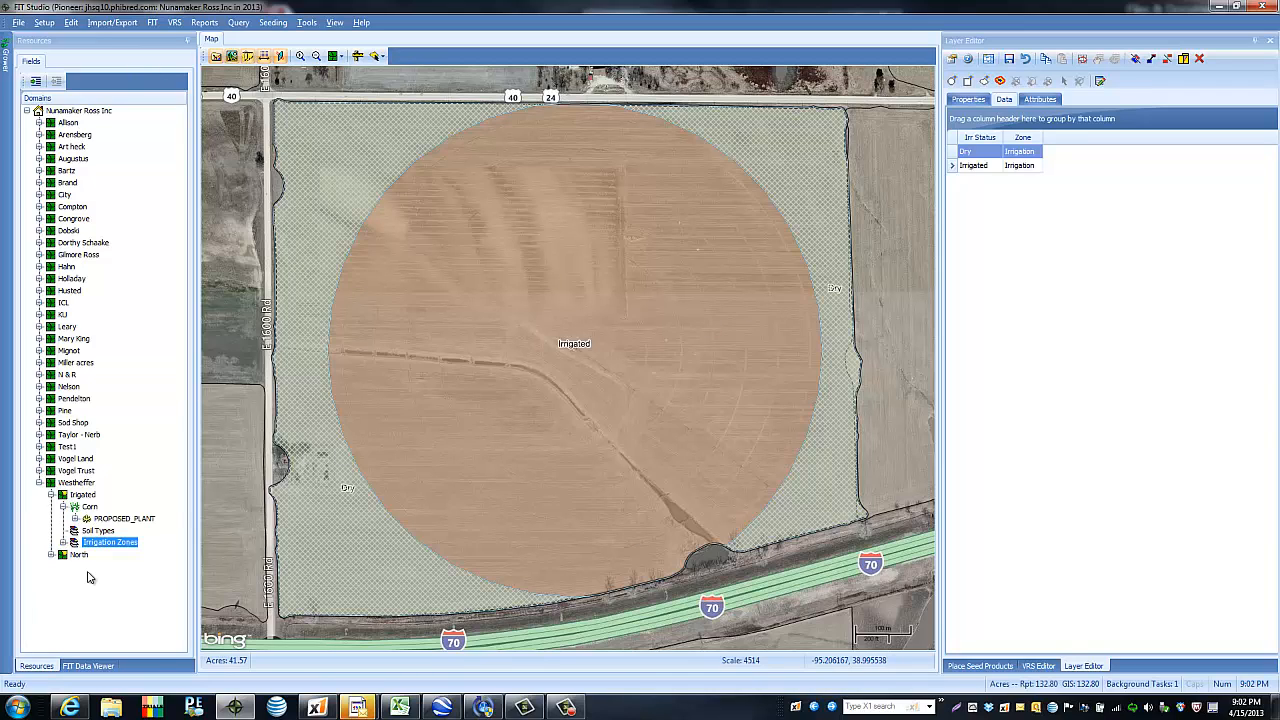
Step: Create a VRS suggestion for the Corn crop zone from management zones, using the Irrigation Zones layer grouped by IrrStatus
right_click(86, 513)
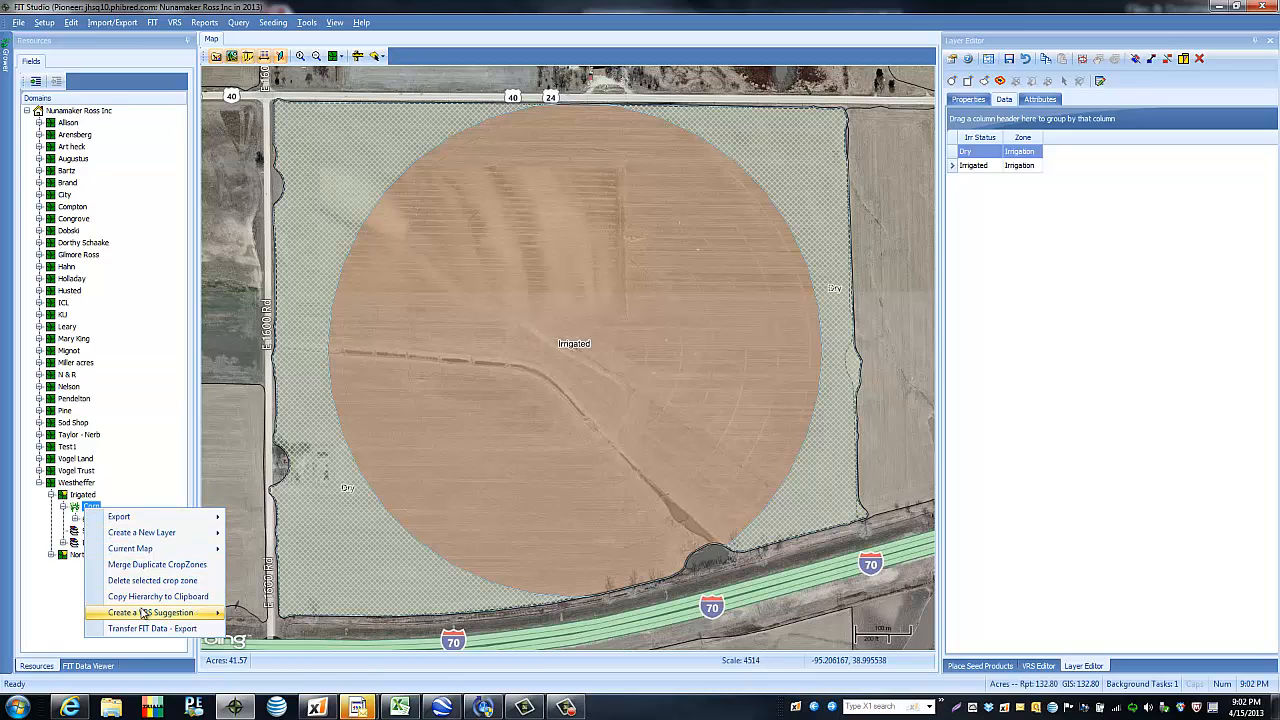
mouse_move(144, 613)
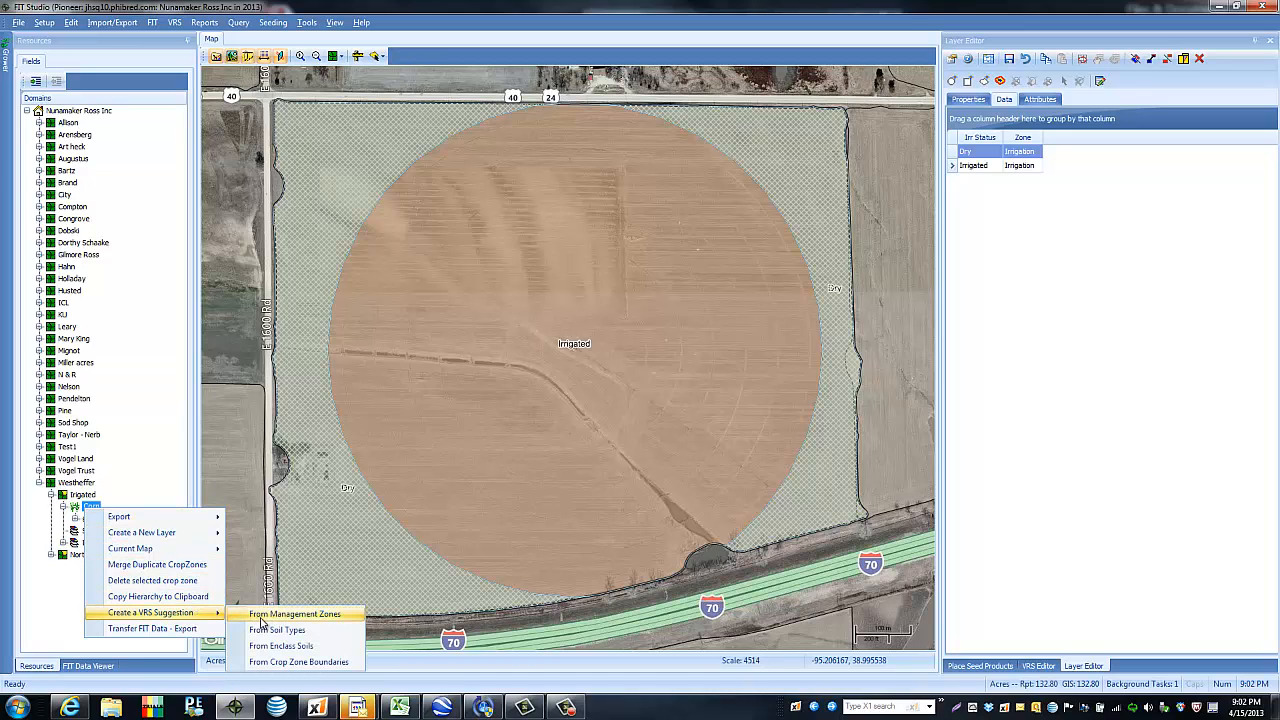
click(262, 614)
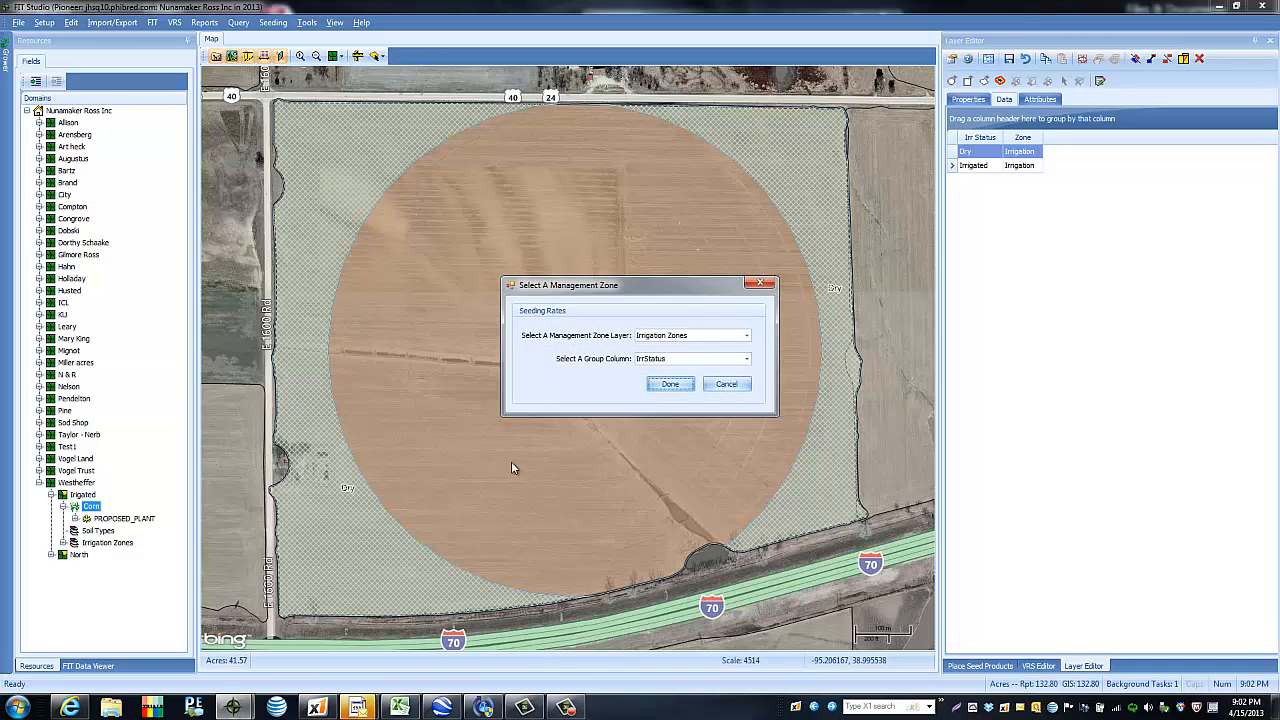
drag(707, 287, 697, 266)
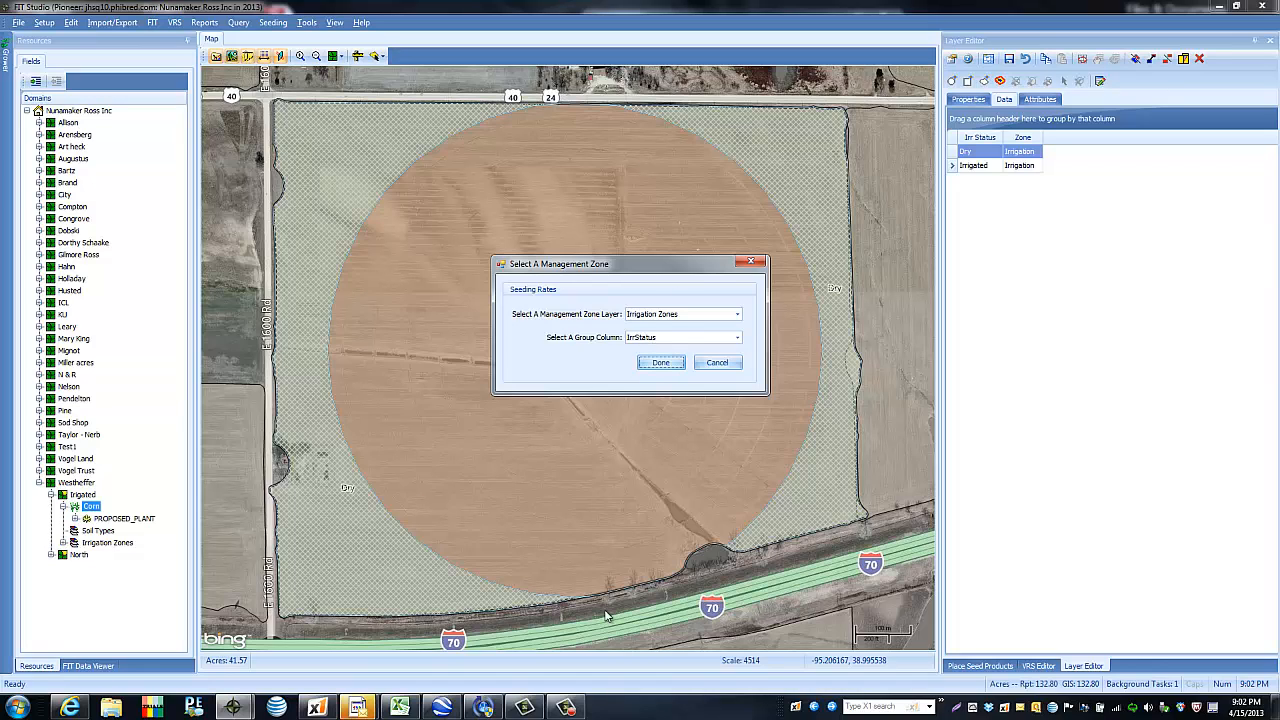
click(660, 364)
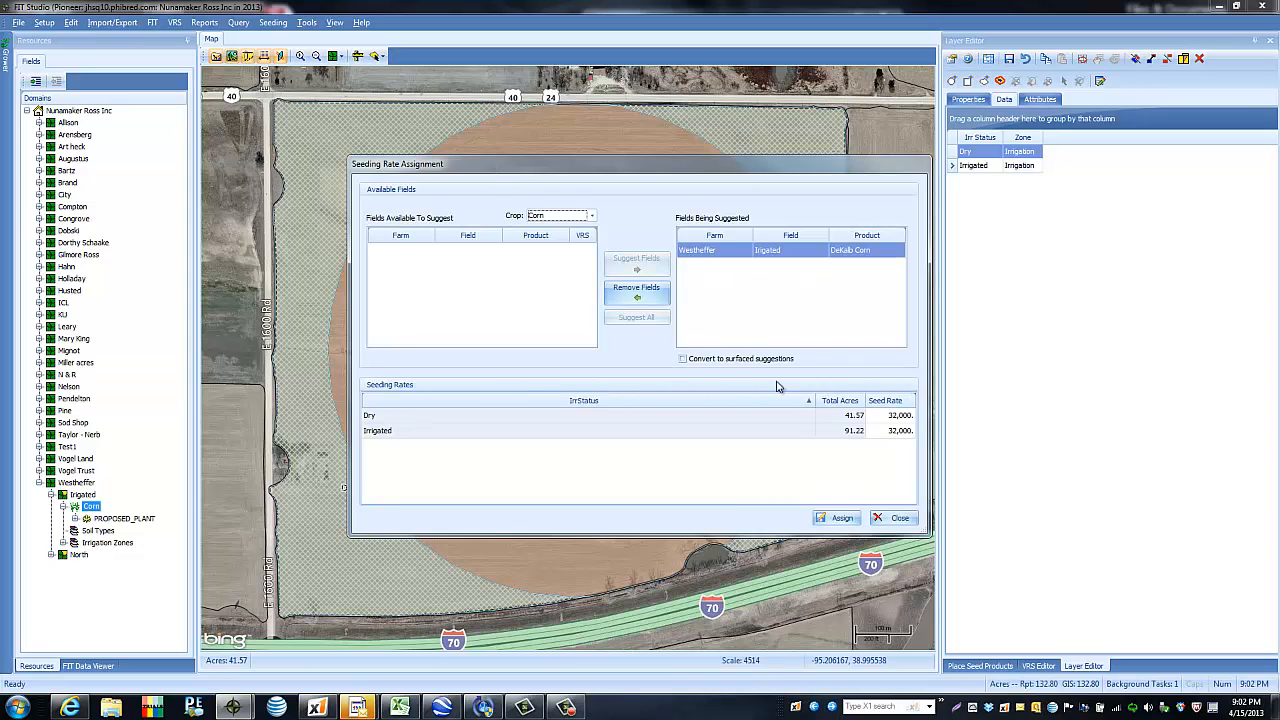
Step: Set the Dry seed rate to 26,000, keep Irrigated at 32,000, and assign the seeding rates to the field
click(892, 418)
drag(884, 417, 935, 410)
text(260)
click(886, 430)
click(886, 430)
drag(716, 169, 654, 163)
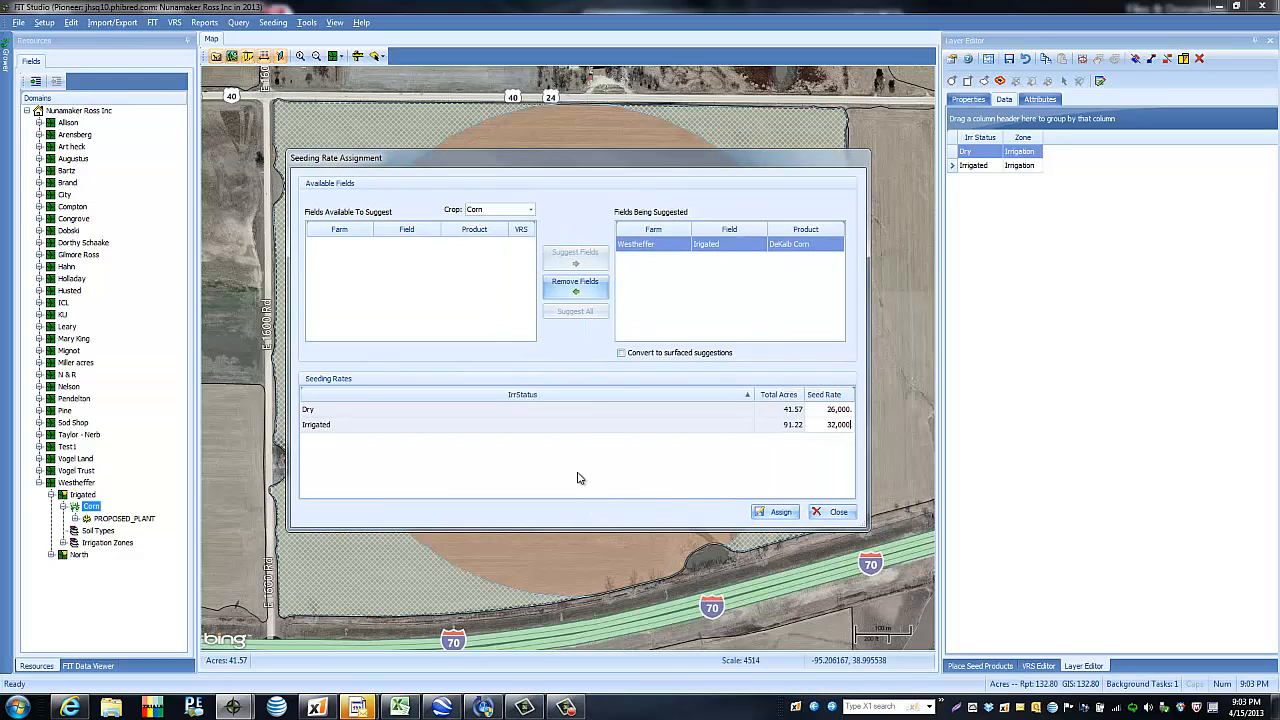
click(837, 424)
click(780, 512)
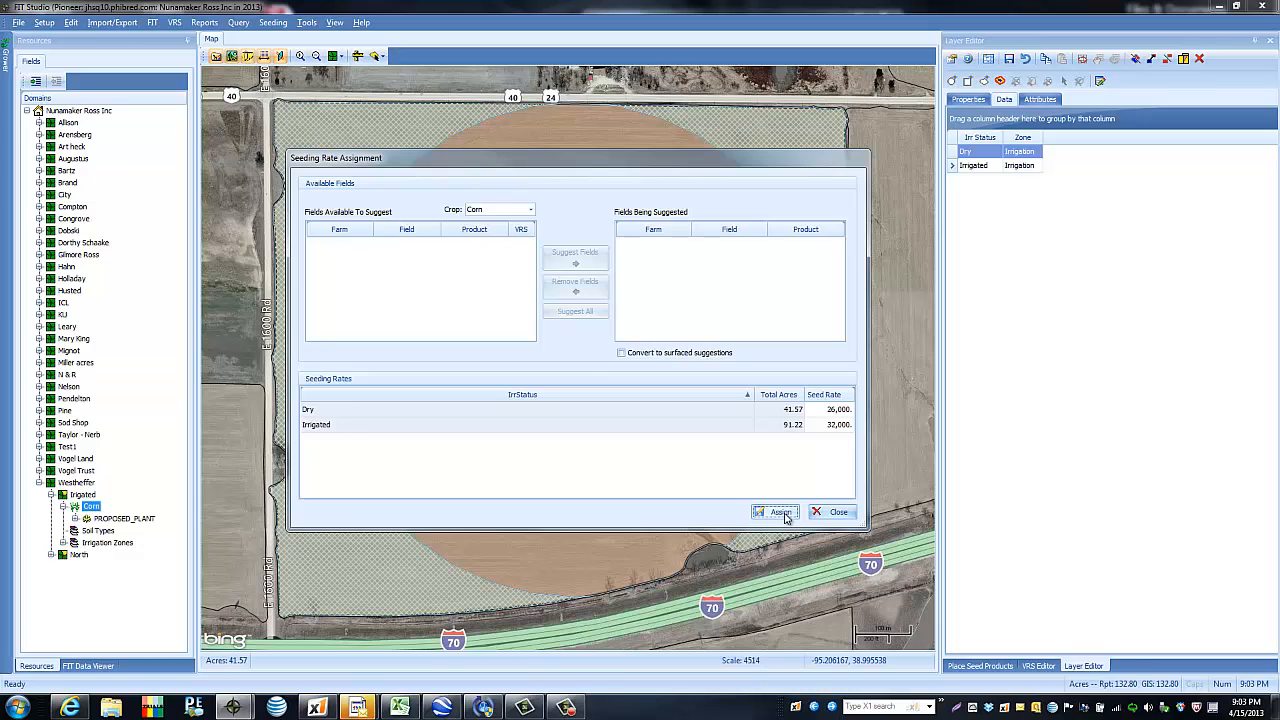
click(836, 512)
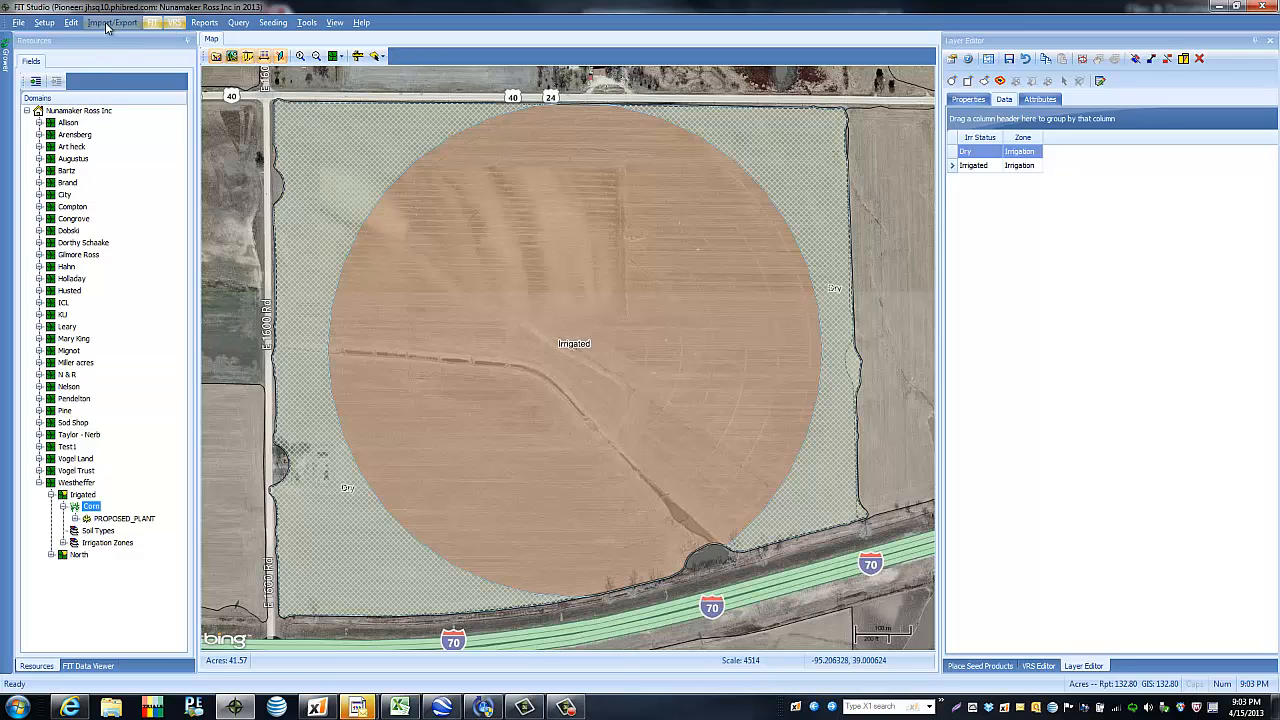
Step: Refresh the grower, saving the pending changes, and expand the farm that contains the Irigated field
click(71, 22)
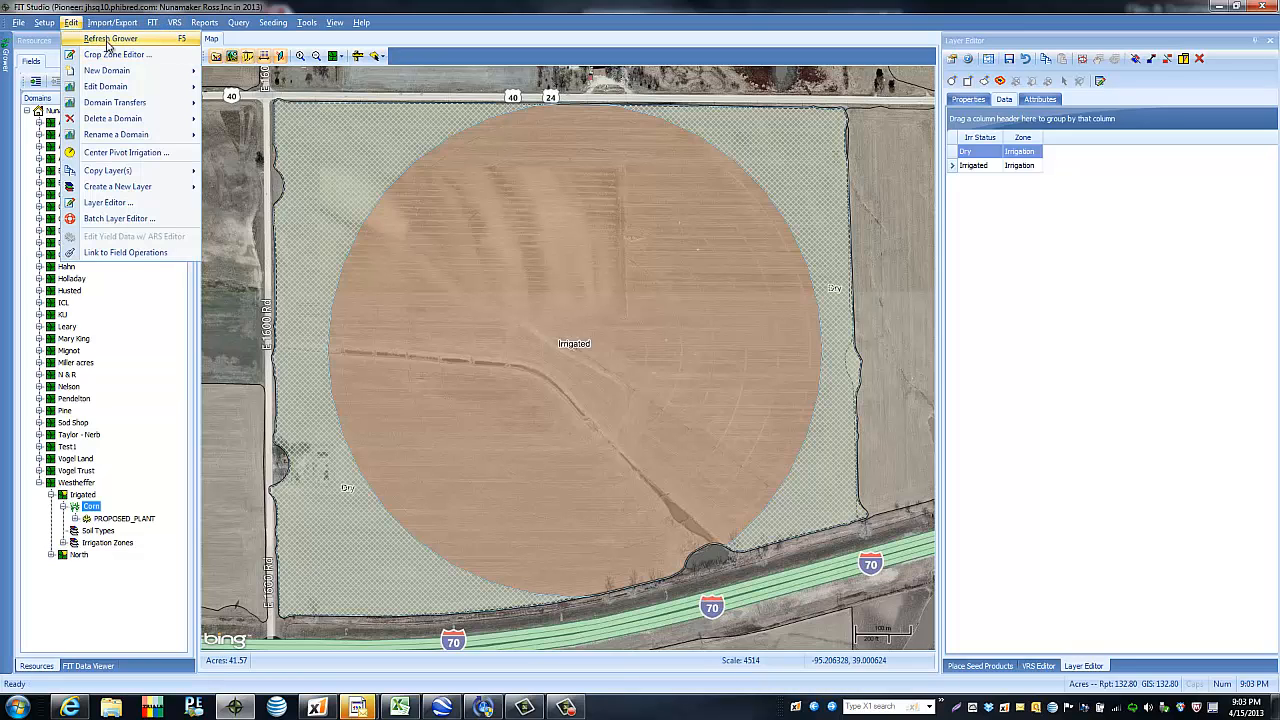
click(104, 22)
click(104, 22)
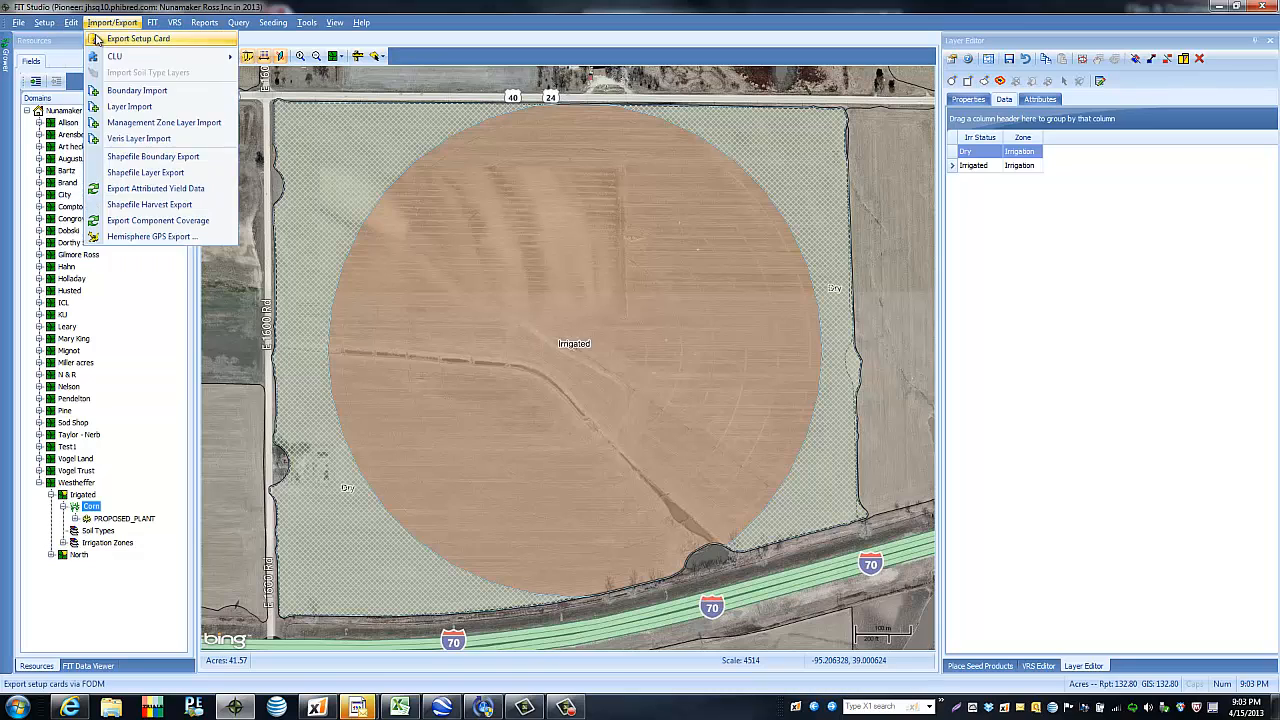
click(71, 22)
click(80, 39)
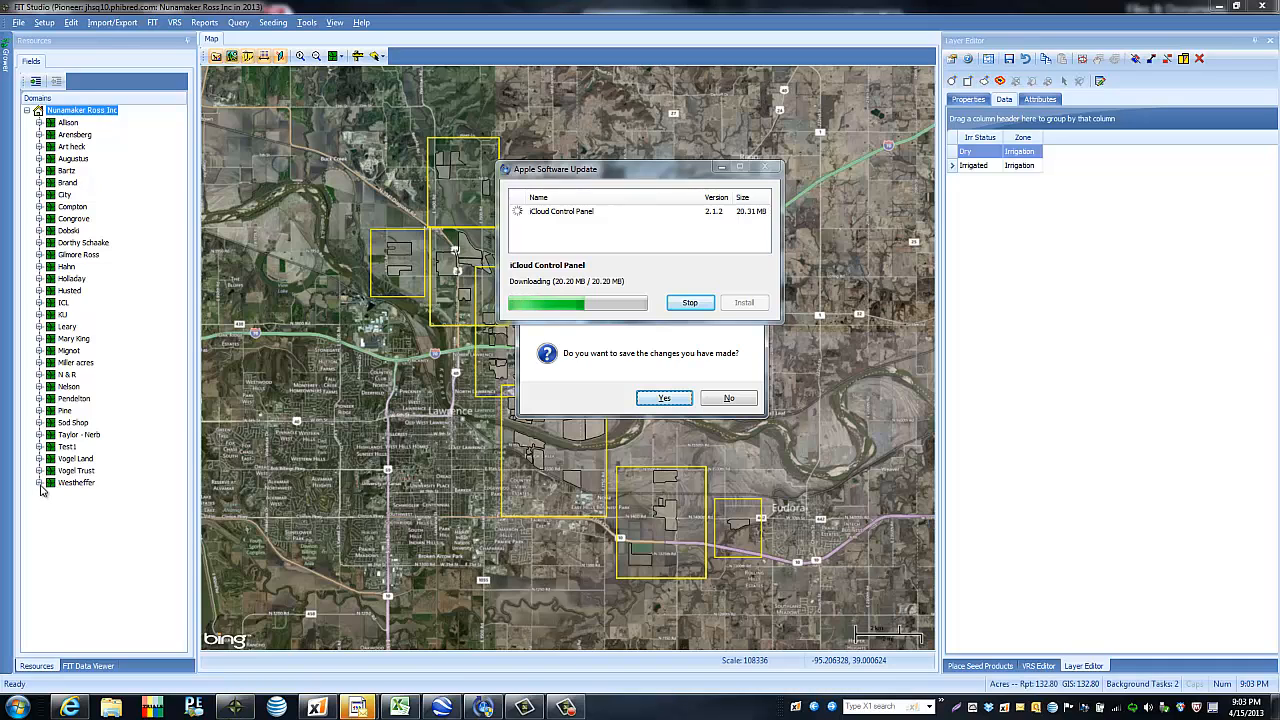
click(721, 168)
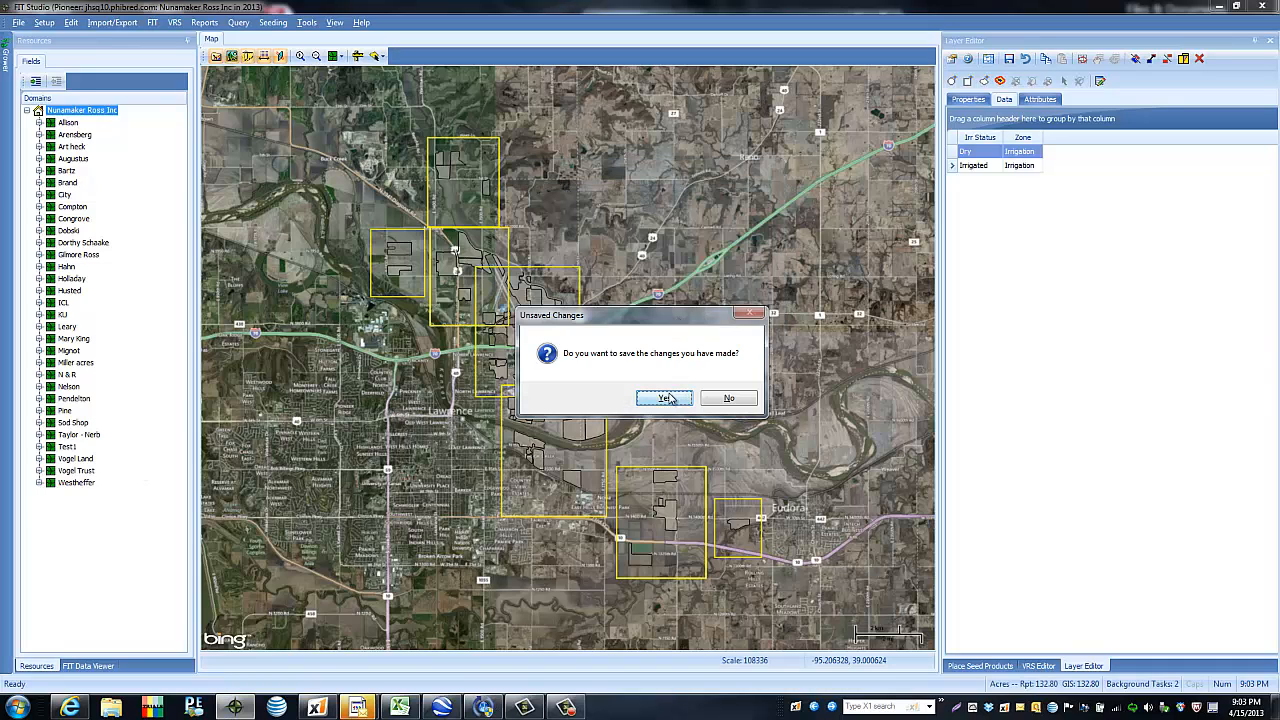
click(662, 398)
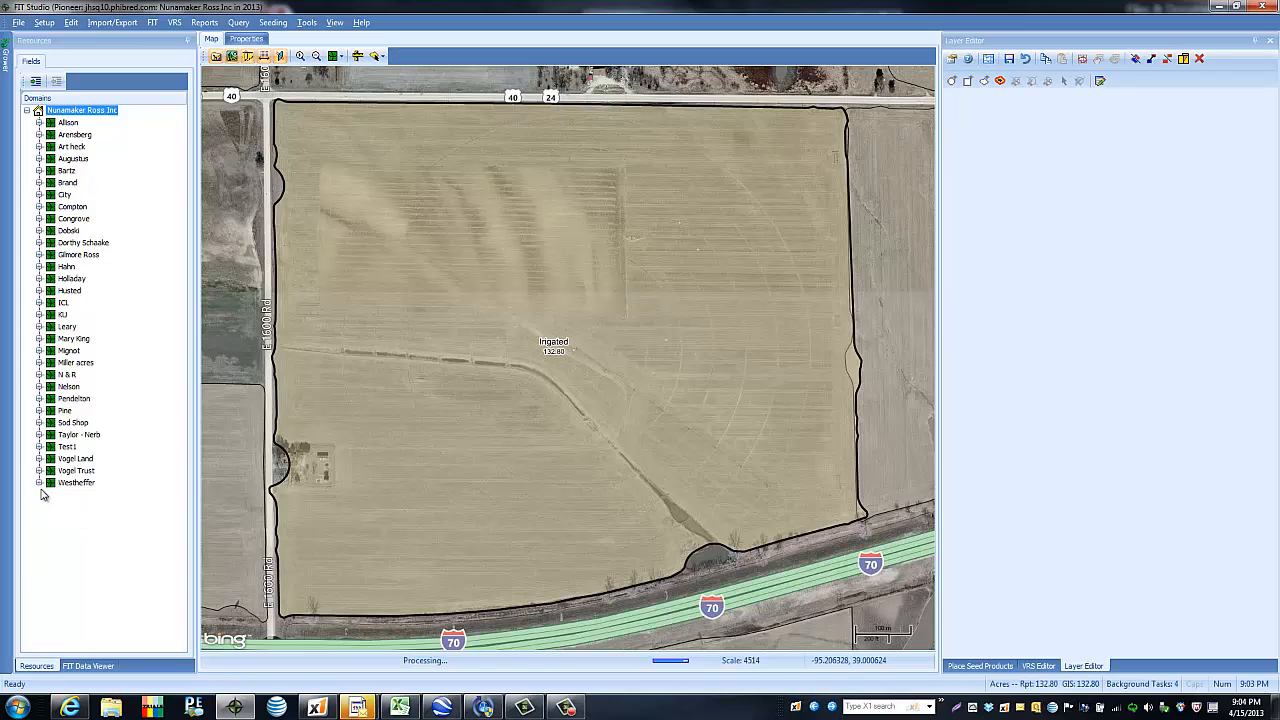
click(42, 487)
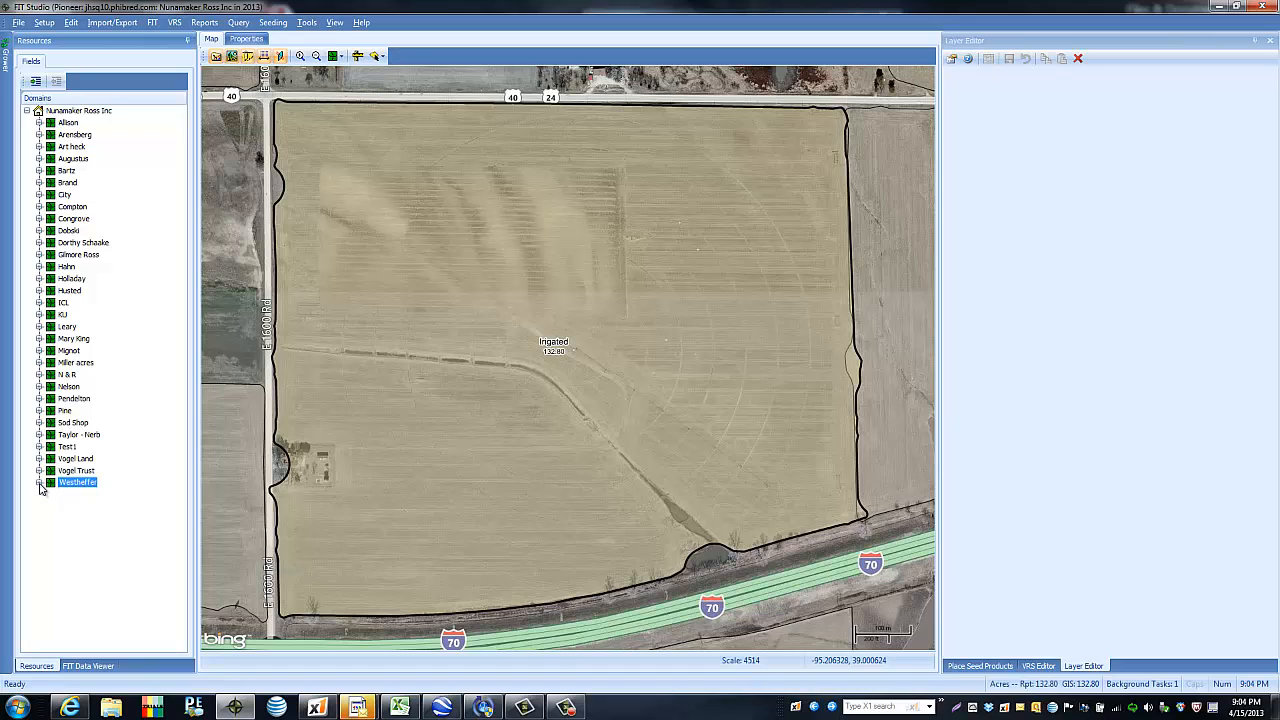
click(40, 485)
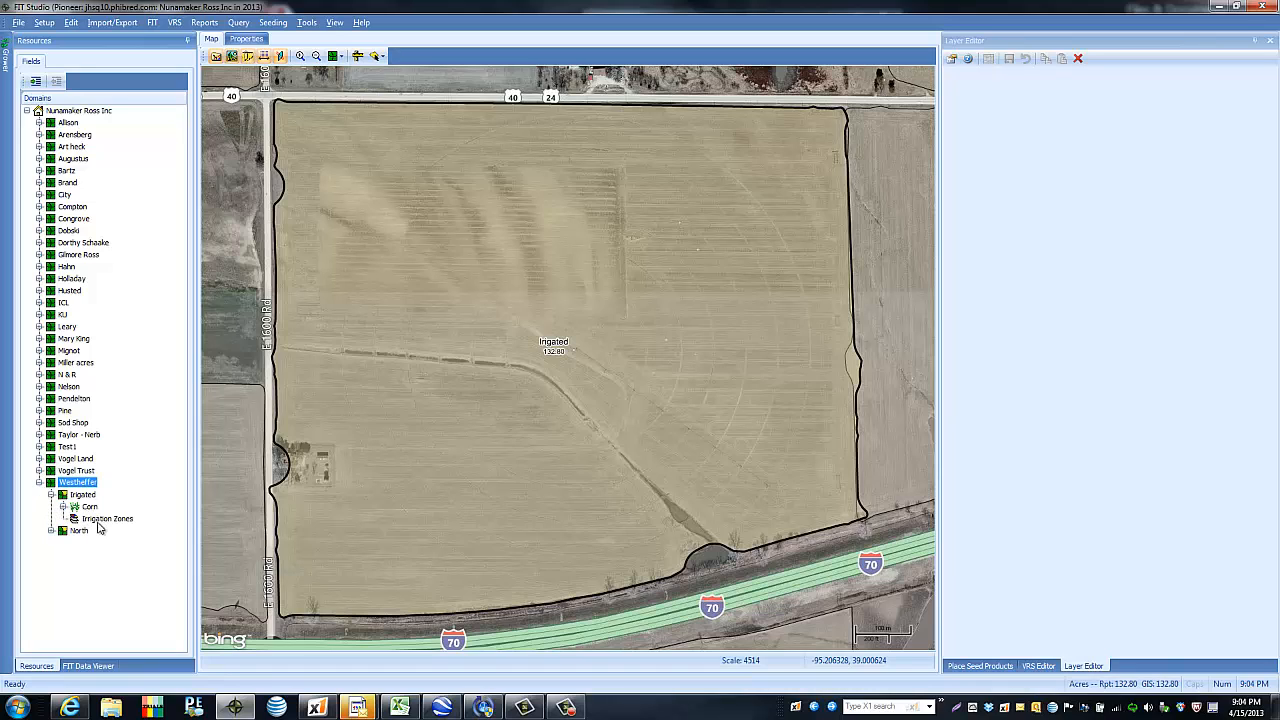
Step: Display the PROPOSED_PLANT layer of the Irrigated field's Corn crop zone on the map and select its DeKalb Corn product
click(63, 507)
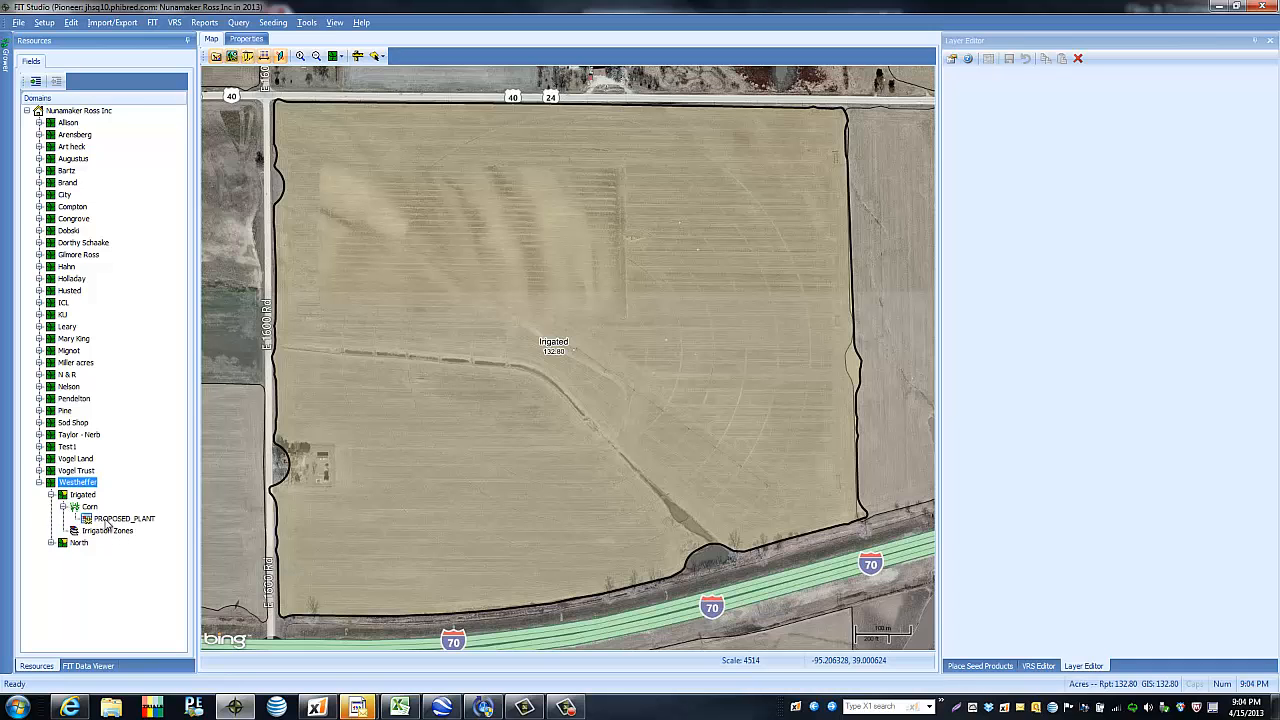
click(92, 520)
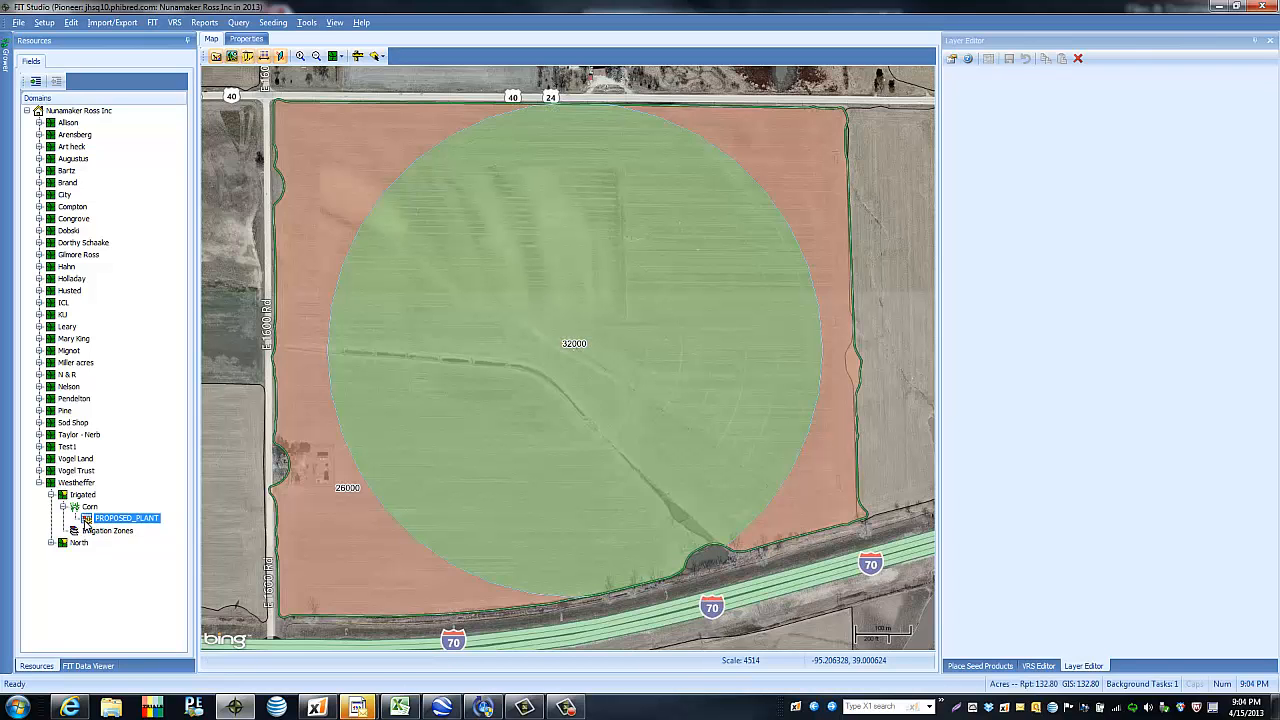
click(87, 519)
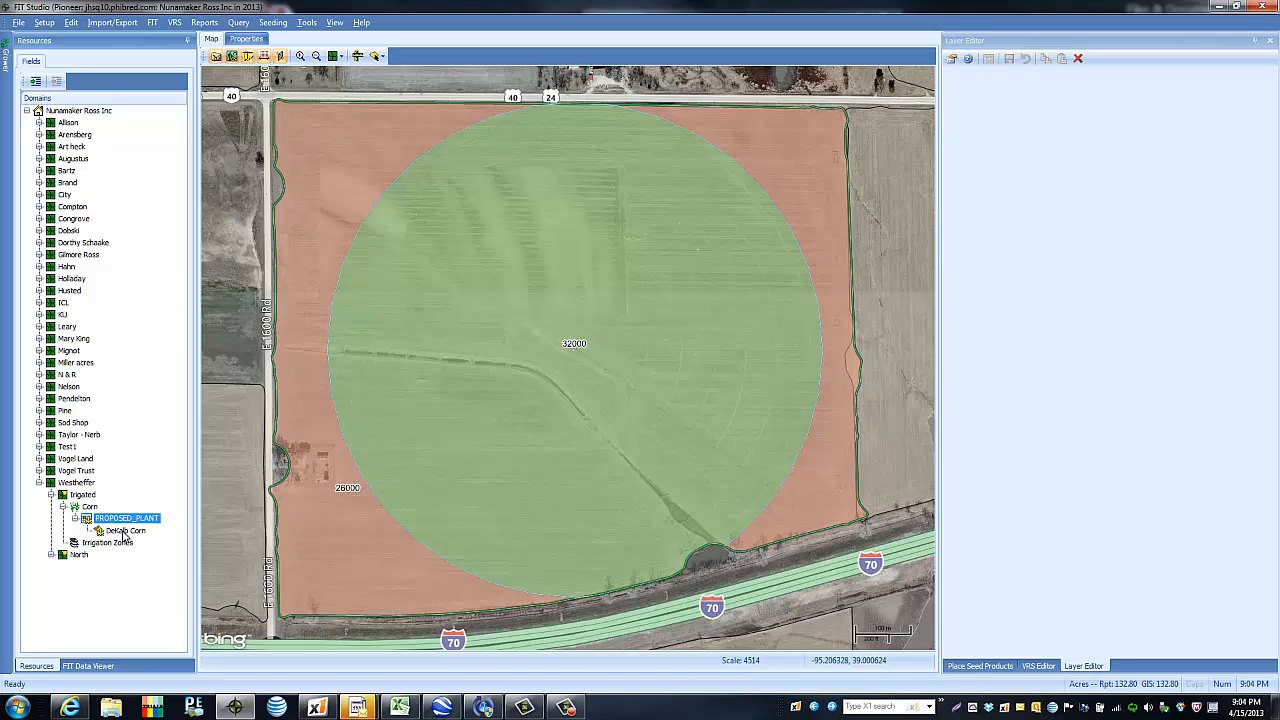
click(123, 531)
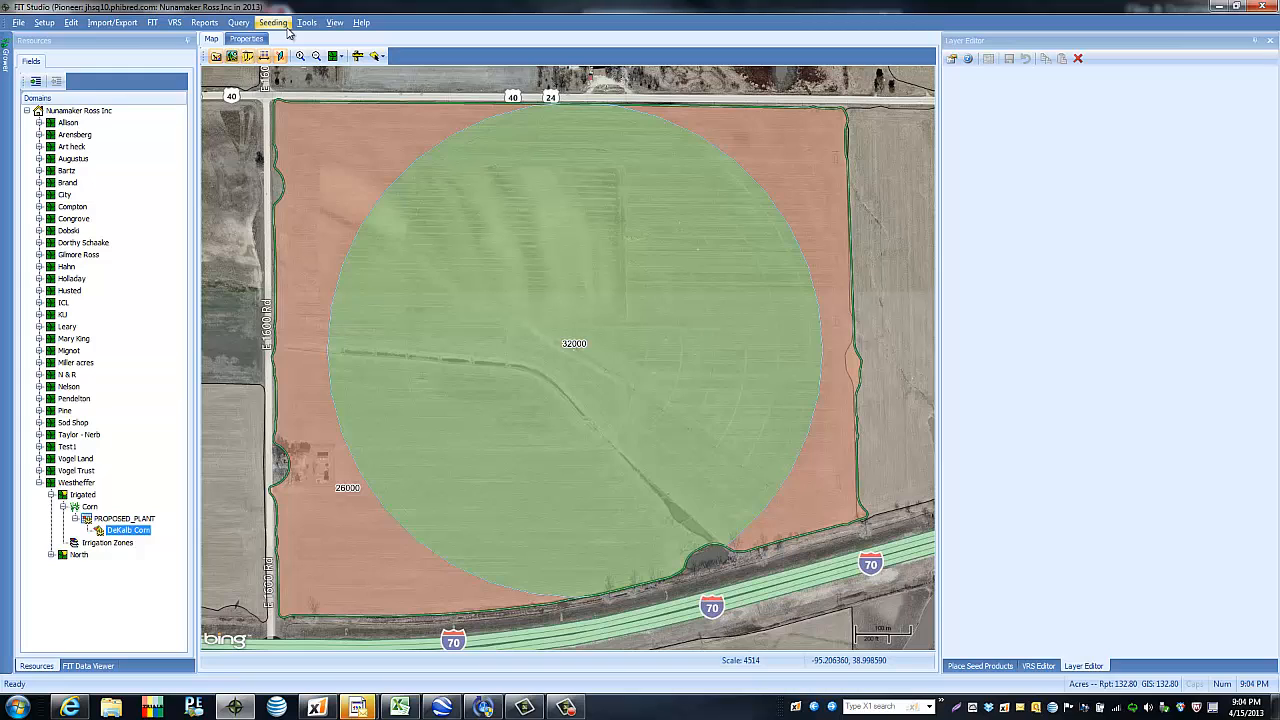
Step: Open VRS Export to examine the export options for the Irrigated field's DeKalb Corn suggestion, and close it without exporting
click(178, 24)
click(195, 120)
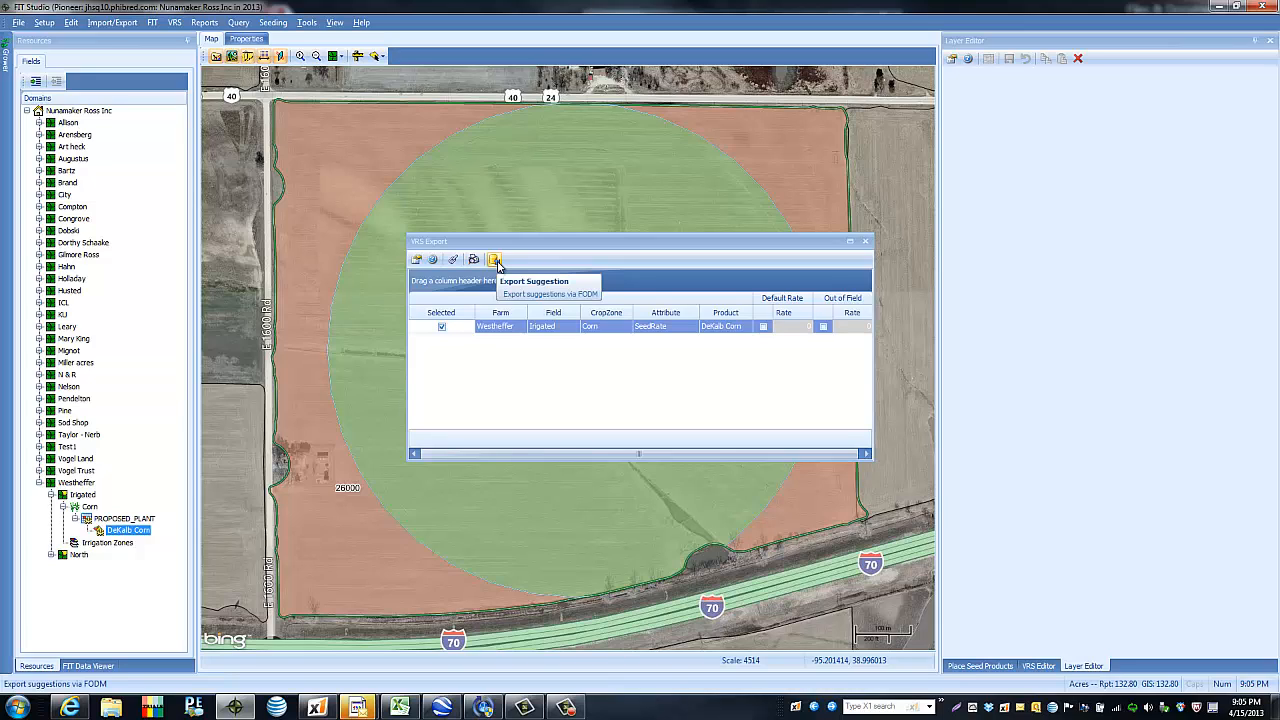
click(865, 241)
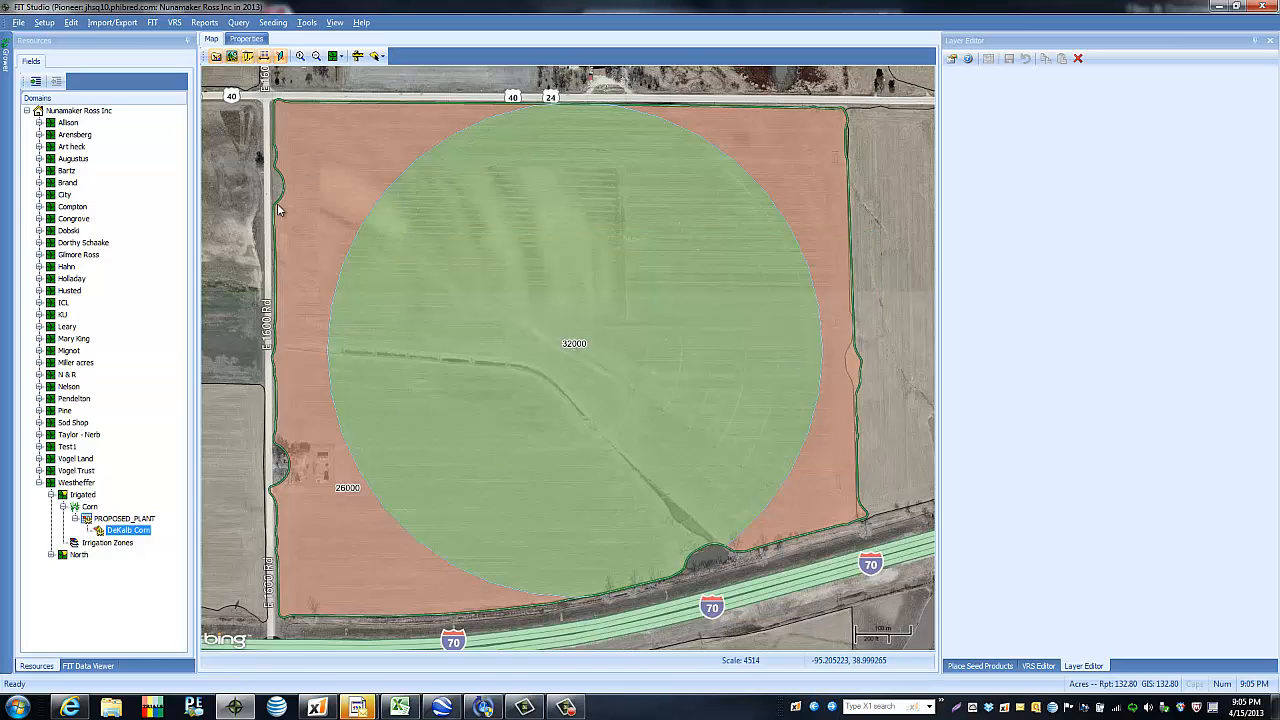